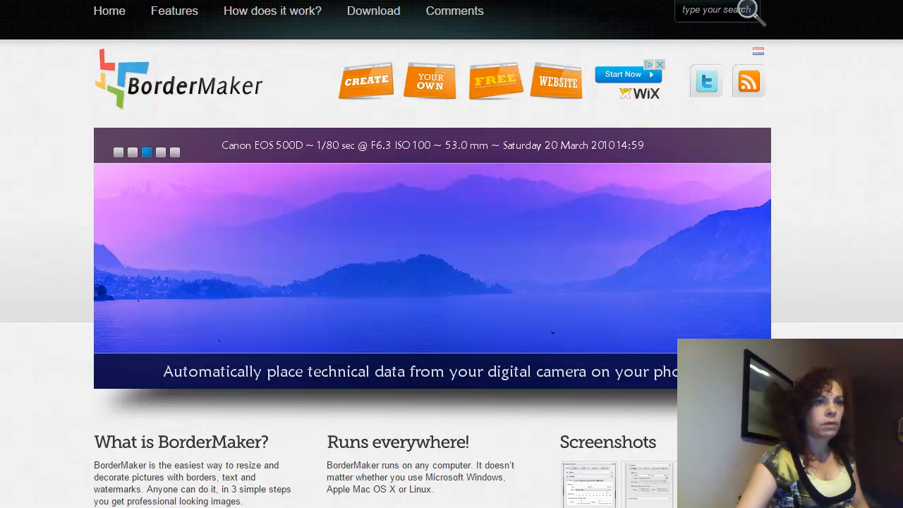
key(F11)
drag(701, 26, 725, 40)
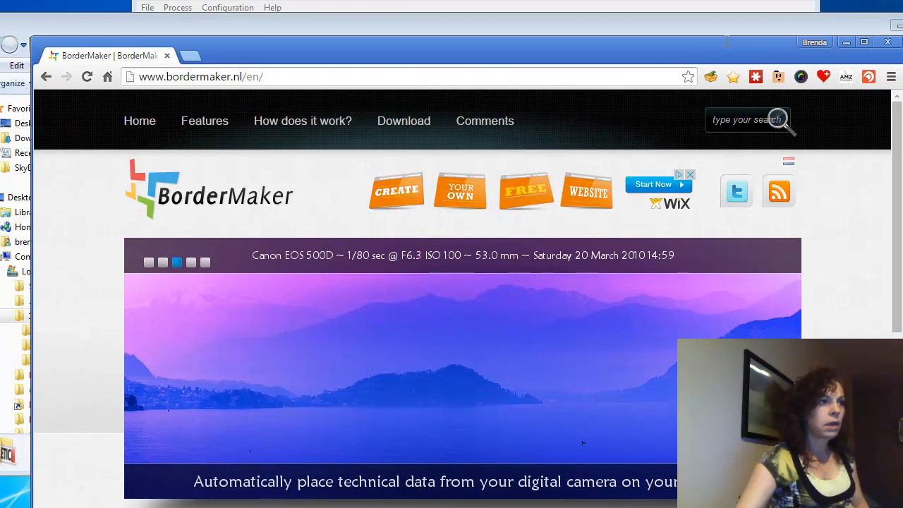
drag(174, 77, 263, 77)
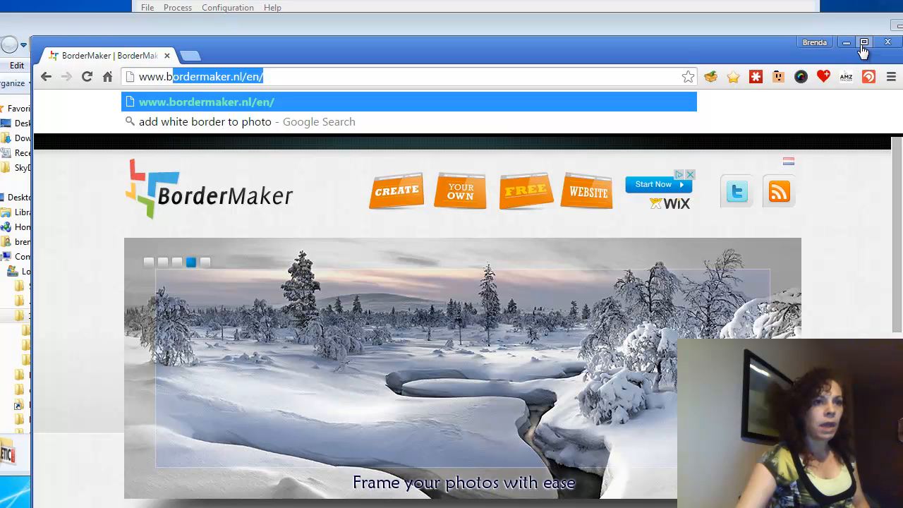
key(F11)
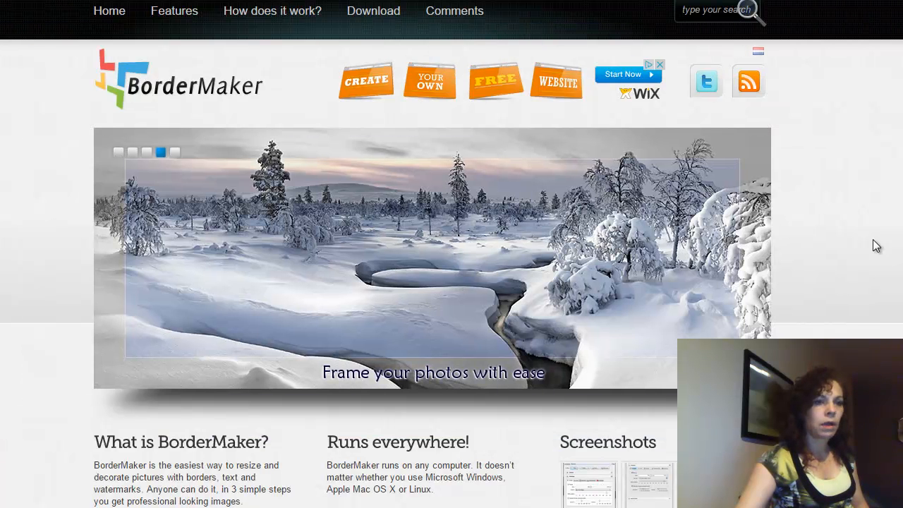
scroll(452, 254, down, 1)
scroll(452, 254, up, 1)
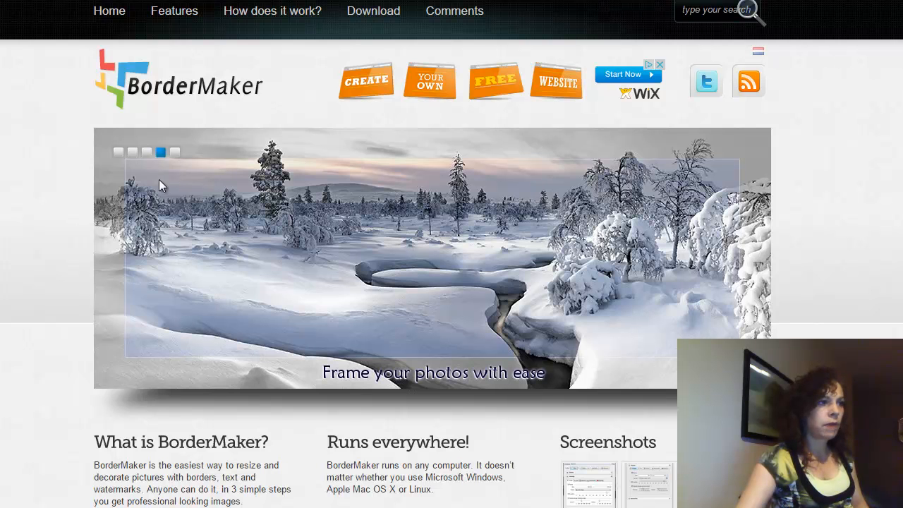
click(175, 153)
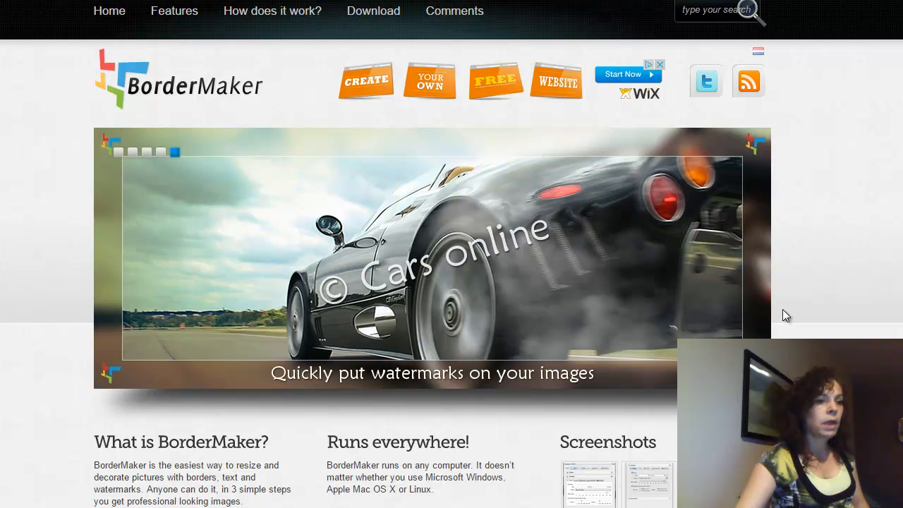
scroll(777, 301, down, 1)
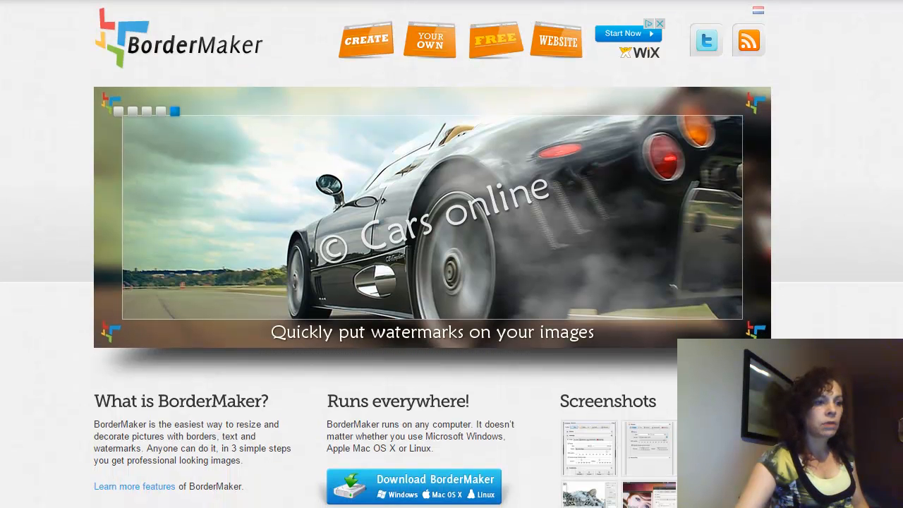
scroll(777, 300, up, 1)
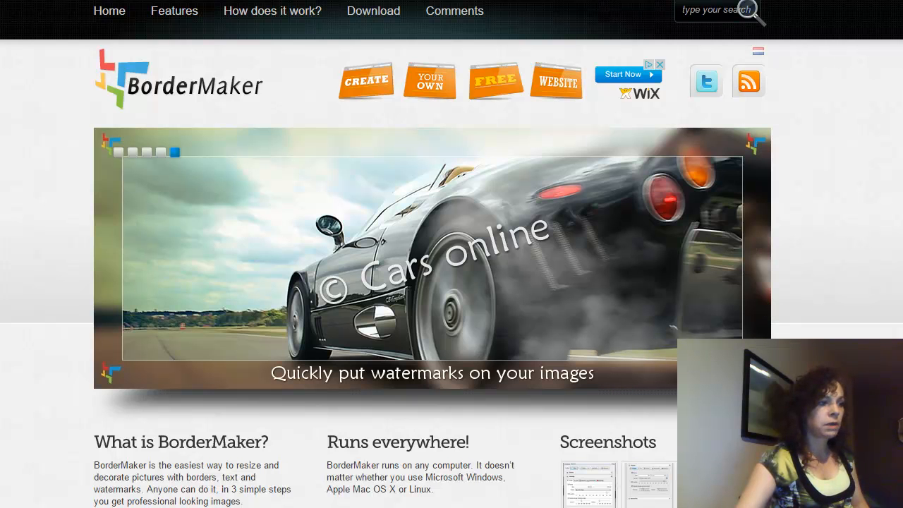
Step: Switch to Windows Explorer and inspect the contents of the Logo, Originals and New folders in C:\1-WaterMarkTutorial
key(alt+Tab)
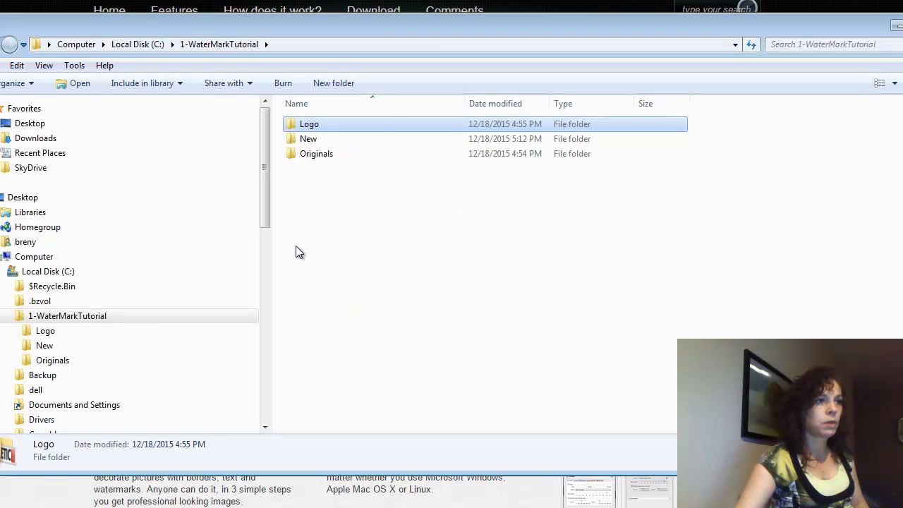
drag(415, 33, 403, 43)
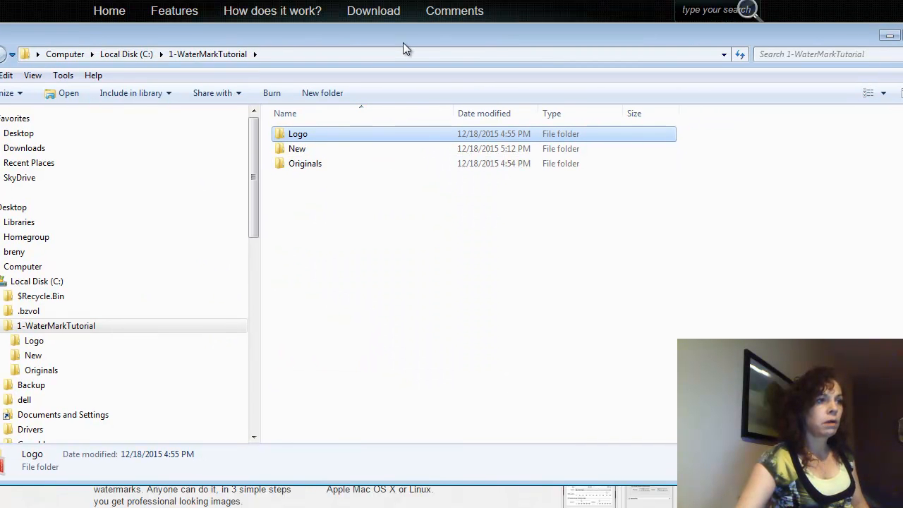
double_click(318, 134)
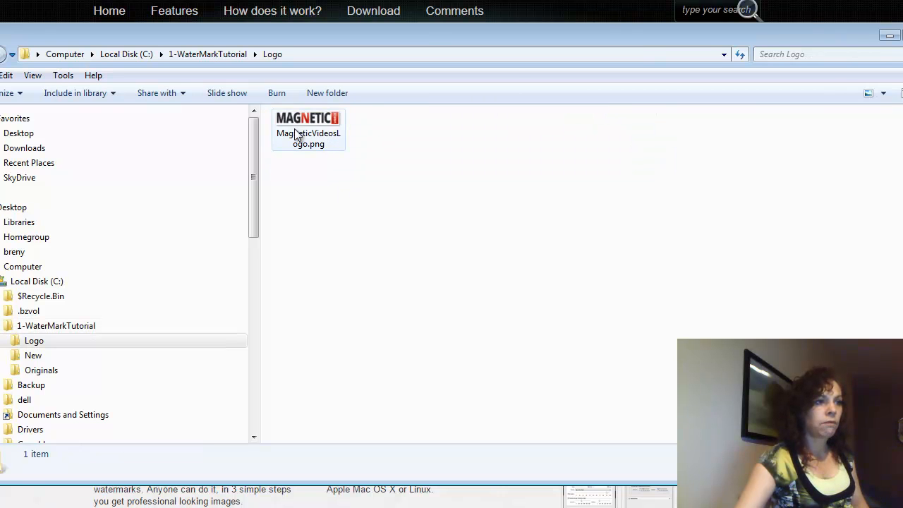
click(235, 55)
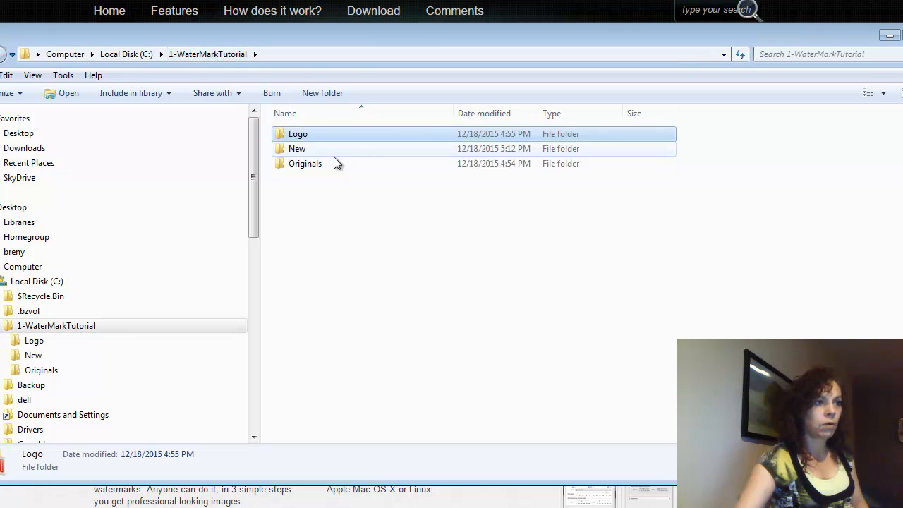
double_click(333, 166)
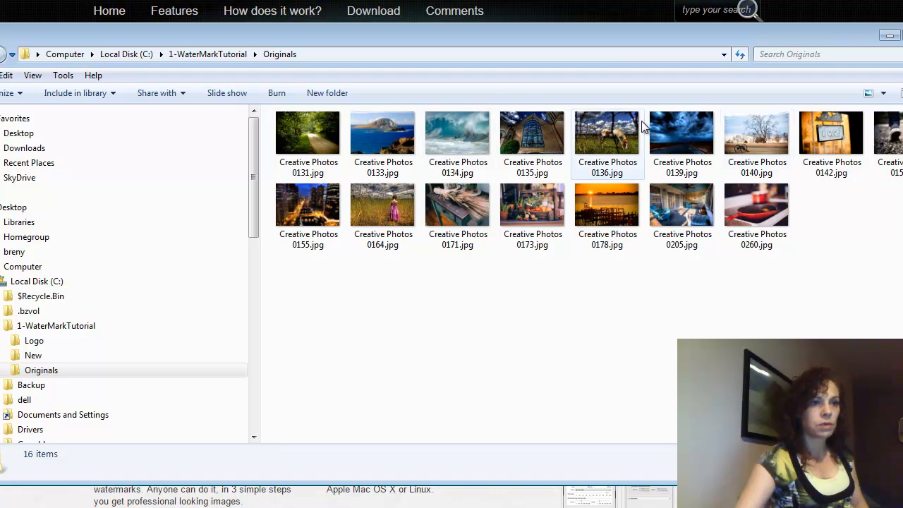
drag(615, 40, 542, 43)
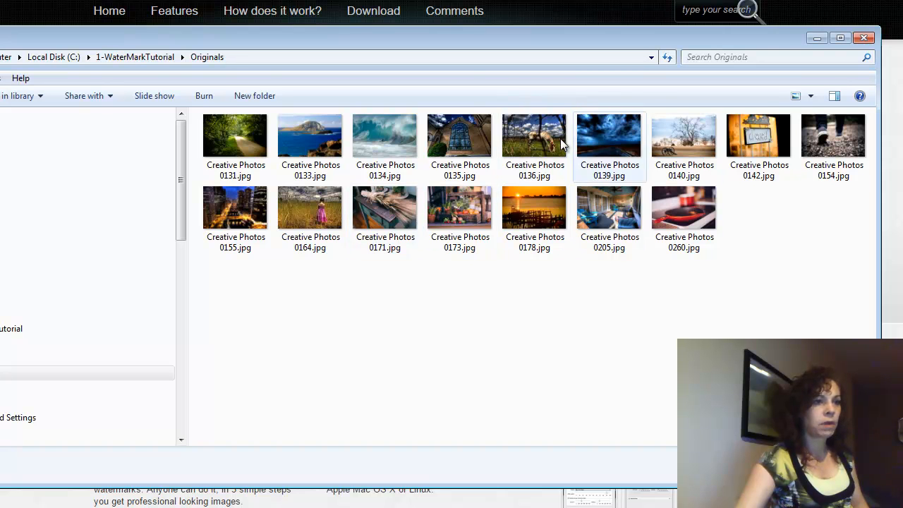
drag(458, 43, 485, 43)
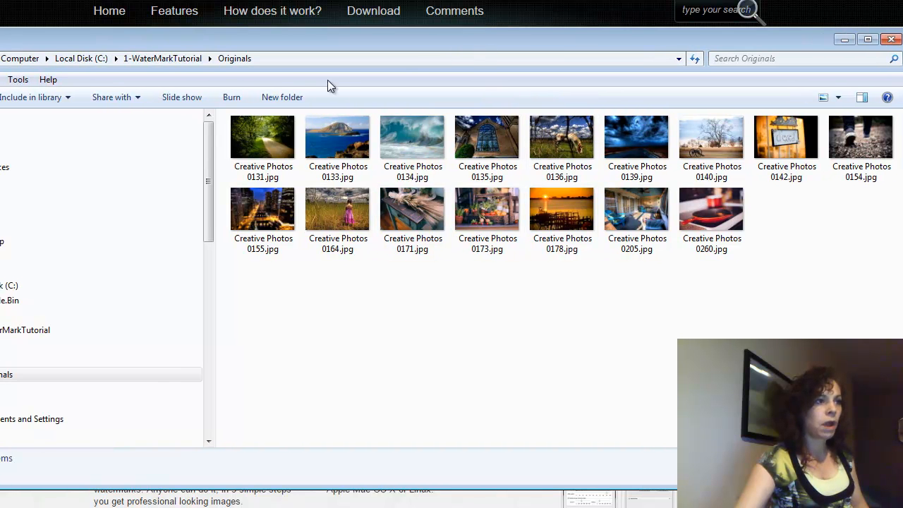
click(182, 60)
double_click(266, 155)
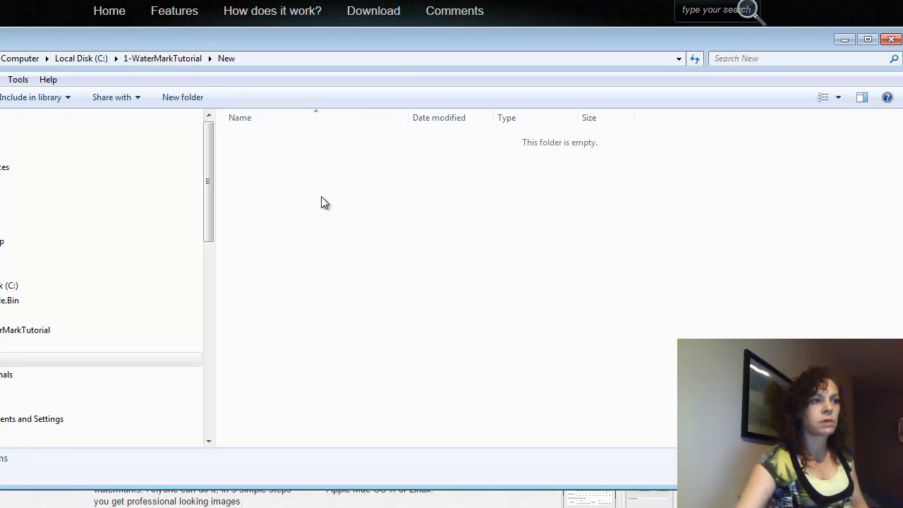
click(191, 62)
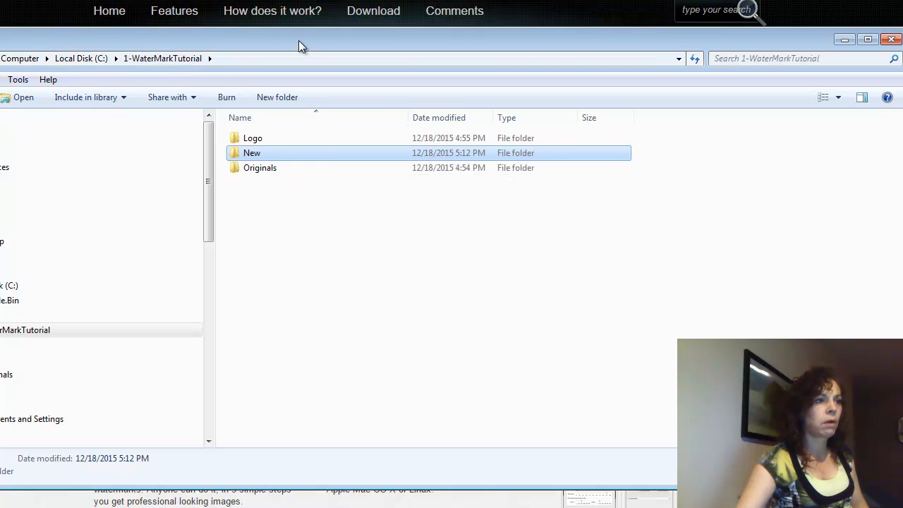
drag(298, 41, 353, 43)
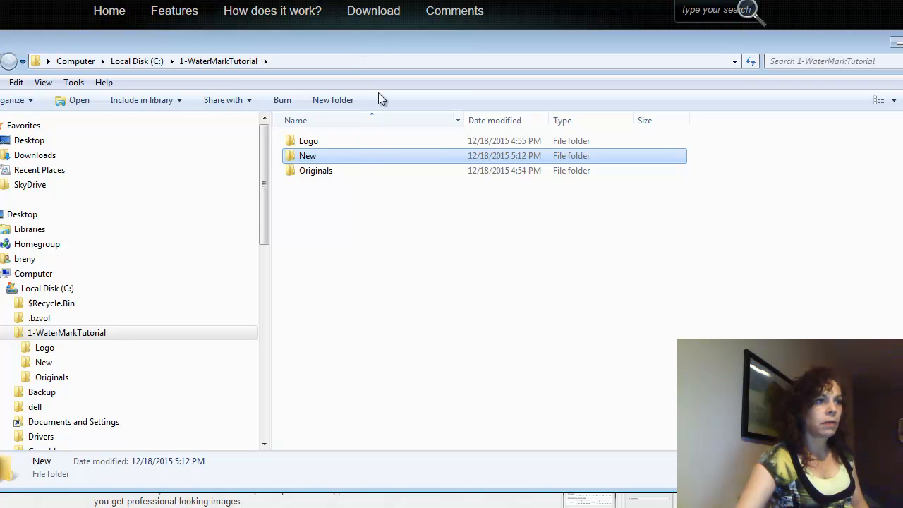
Step: Switch to BorderMaker 5 and review the options in its Source, Settings and Destination sections
click(375, 10)
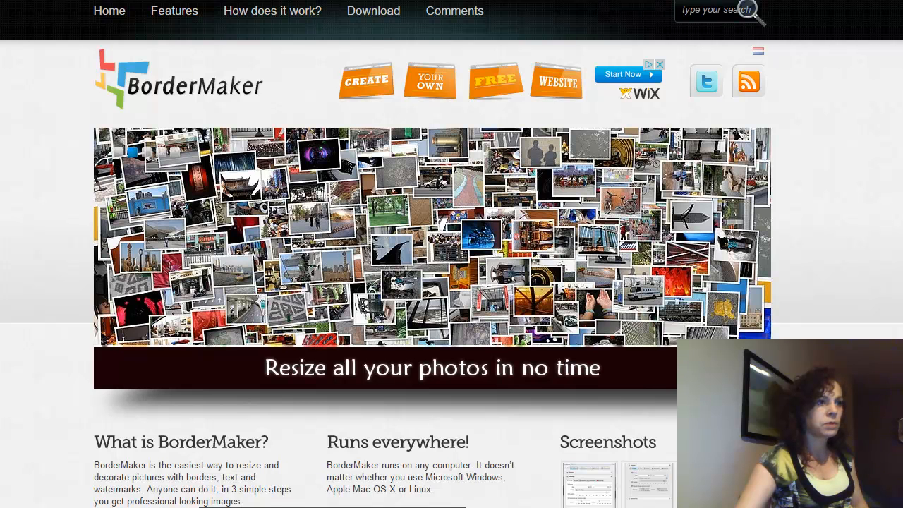
drag(427, 73, 500, 43)
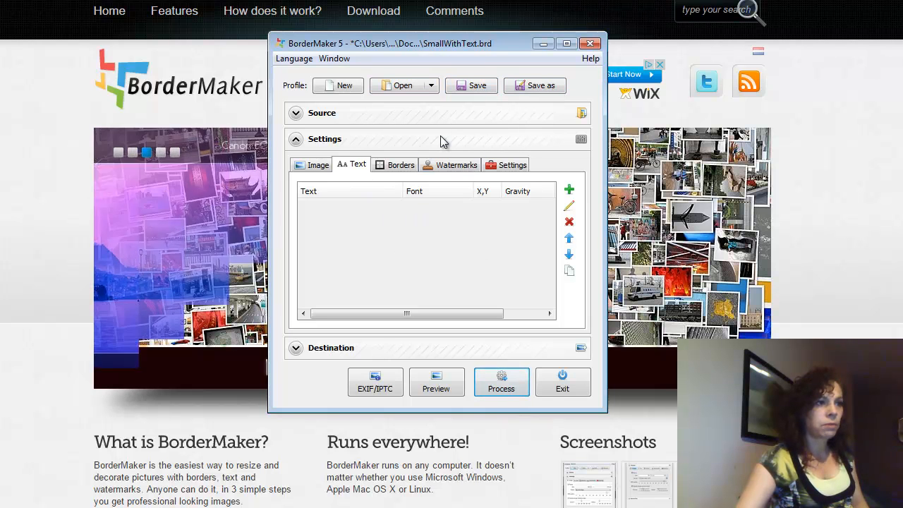
click(390, 119)
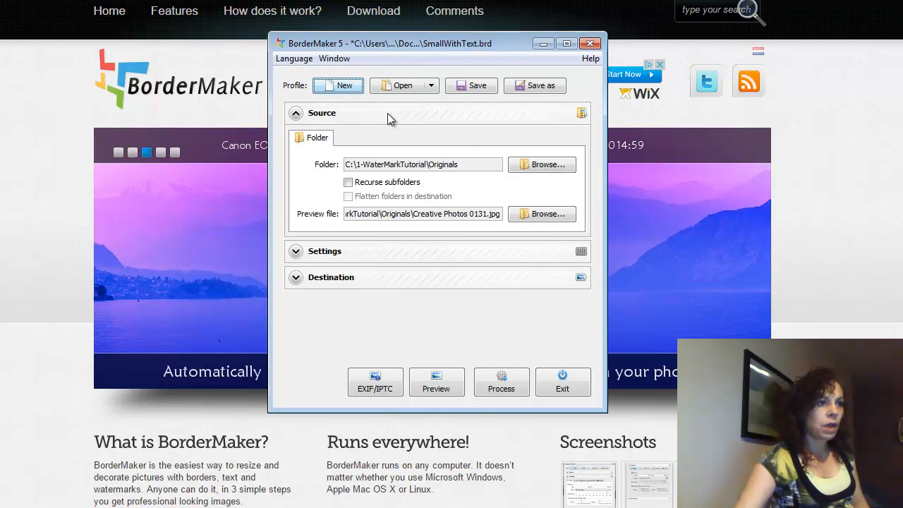
click(411, 254)
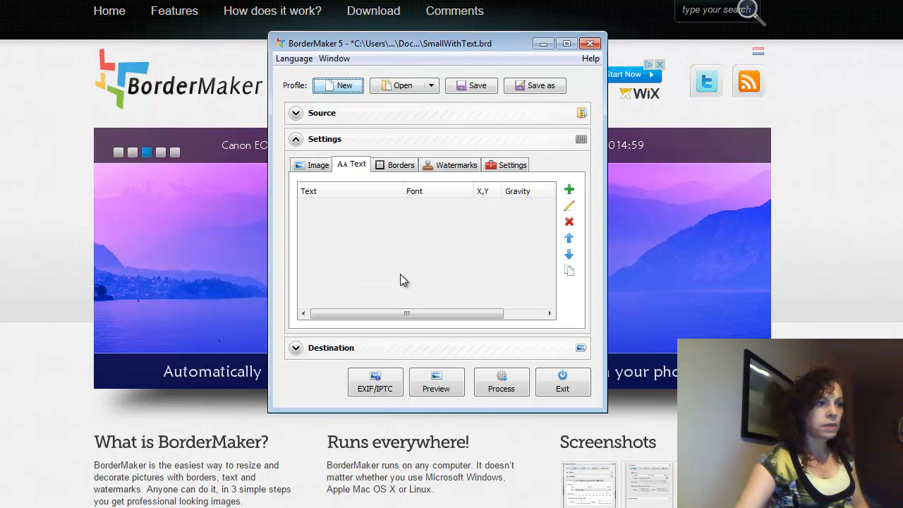
click(406, 351)
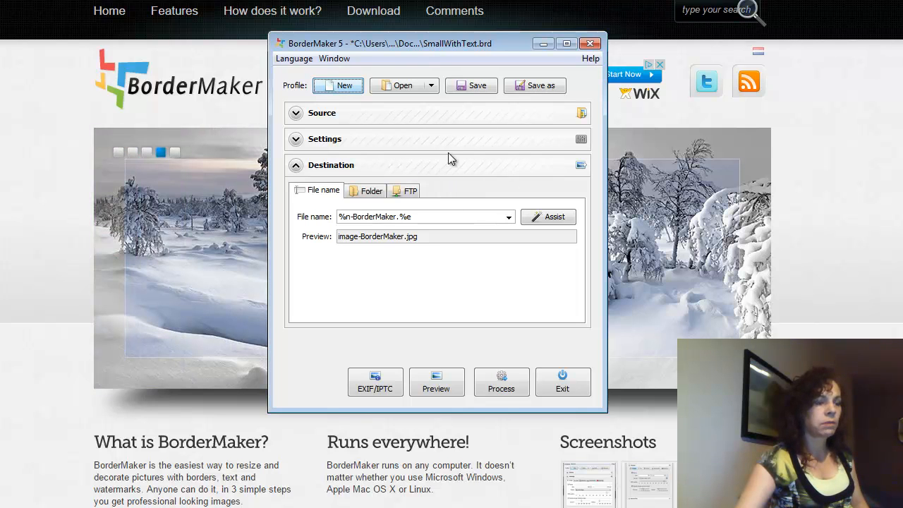
Step: Choose C:\1-WaterMarkTutorial\Originals as the source folder for the images
click(434, 116)
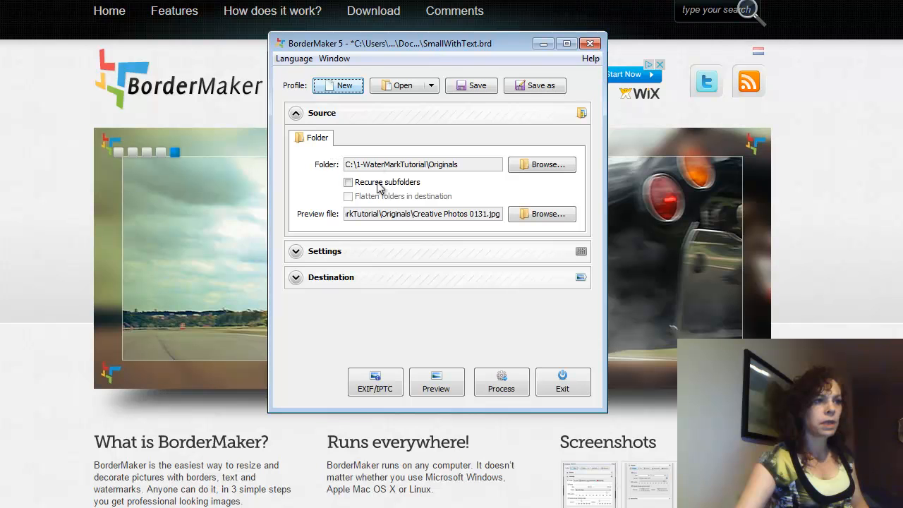
click(548, 171)
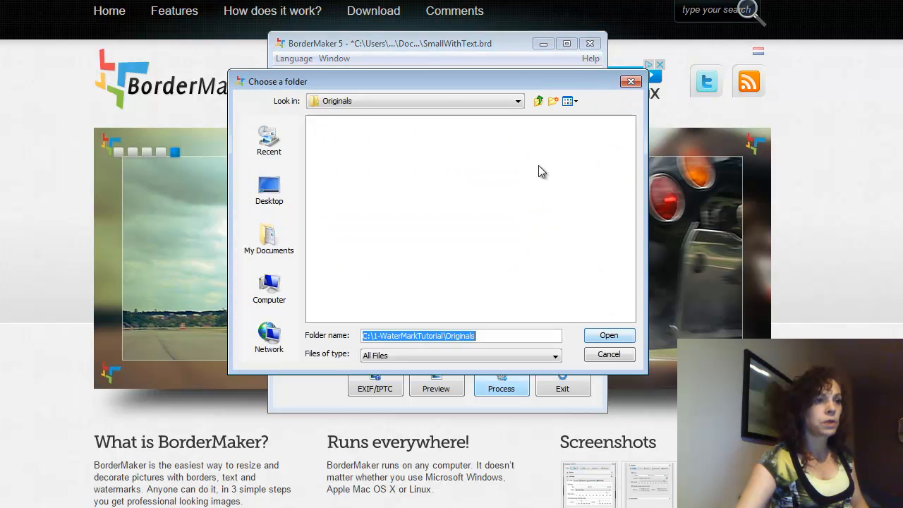
click(448, 101)
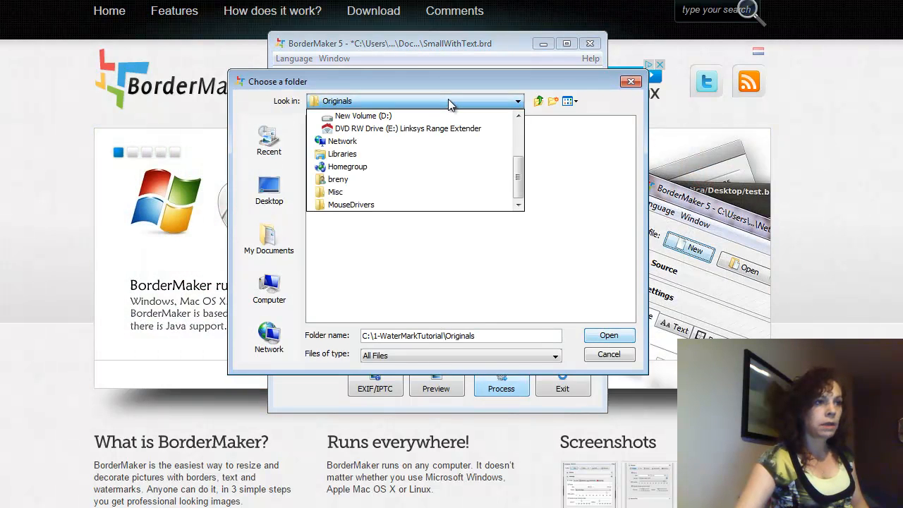
scroll(443, 145, up, 3)
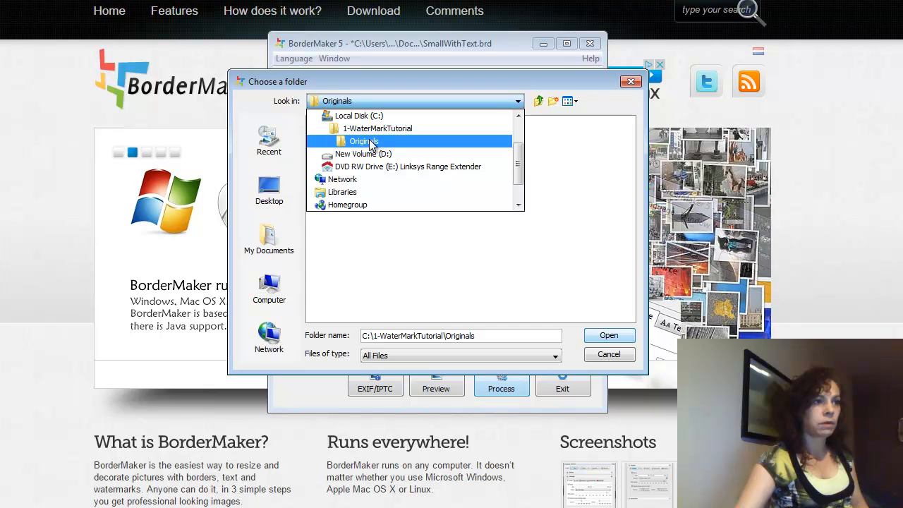
click(405, 142)
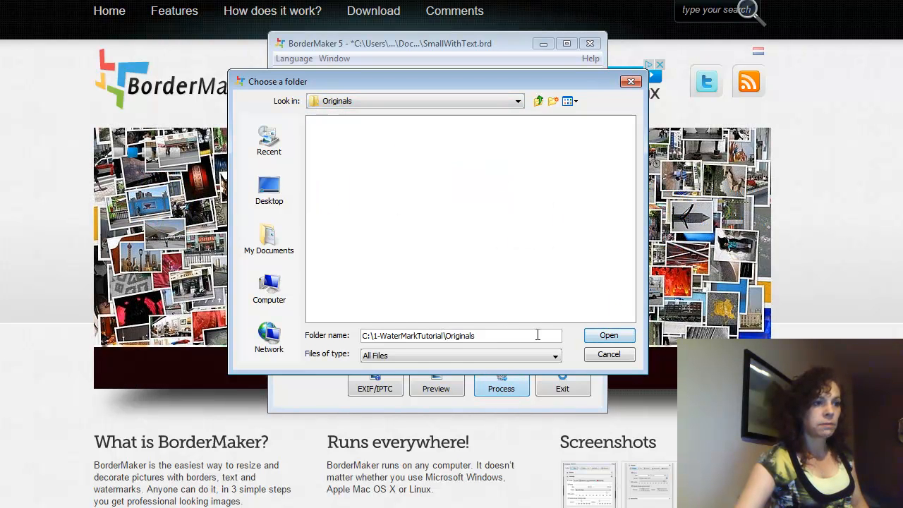
click(617, 336)
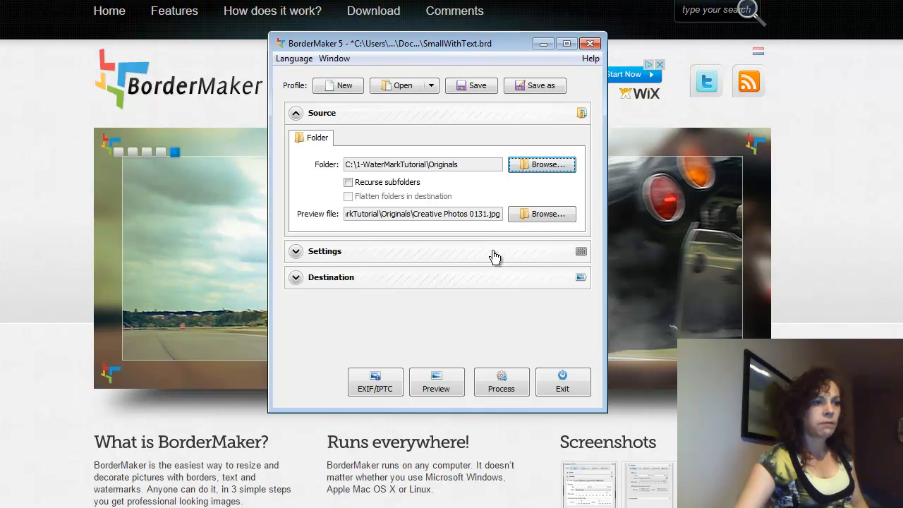
Step: Choose C:\1-WaterMarkTutorial\New as the destination folder that the processed images are copied to
click(419, 285)
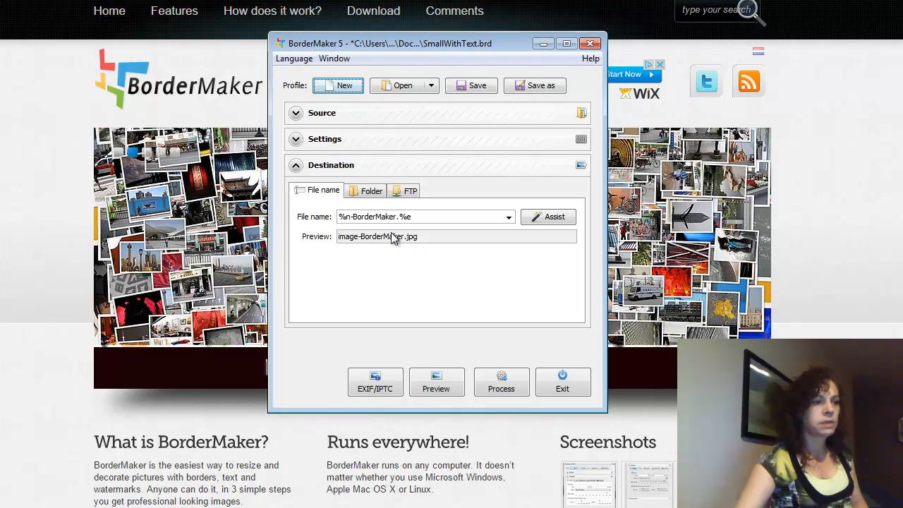
click(372, 194)
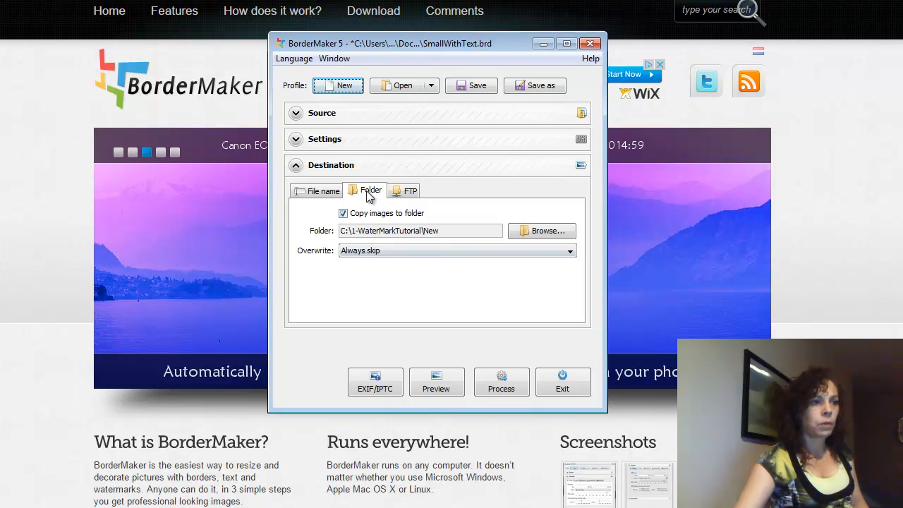
click(545, 233)
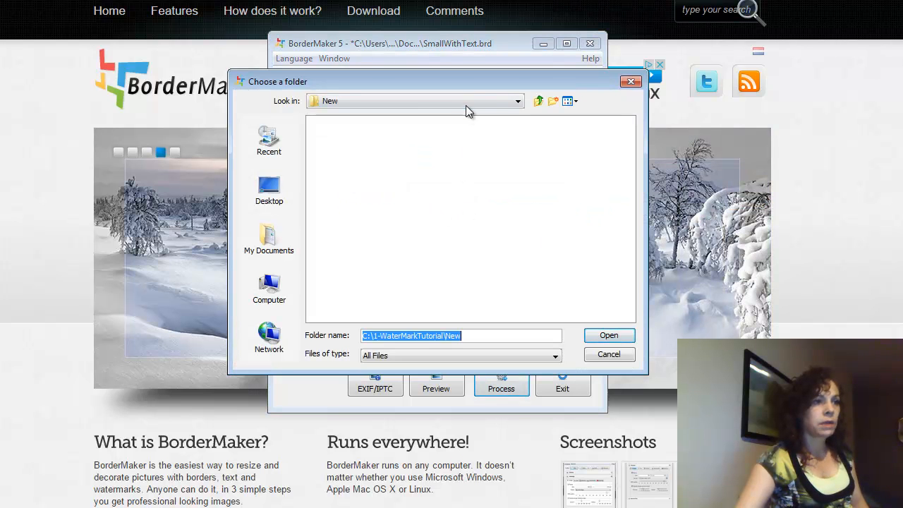
click(466, 101)
drag(518, 170, 520, 149)
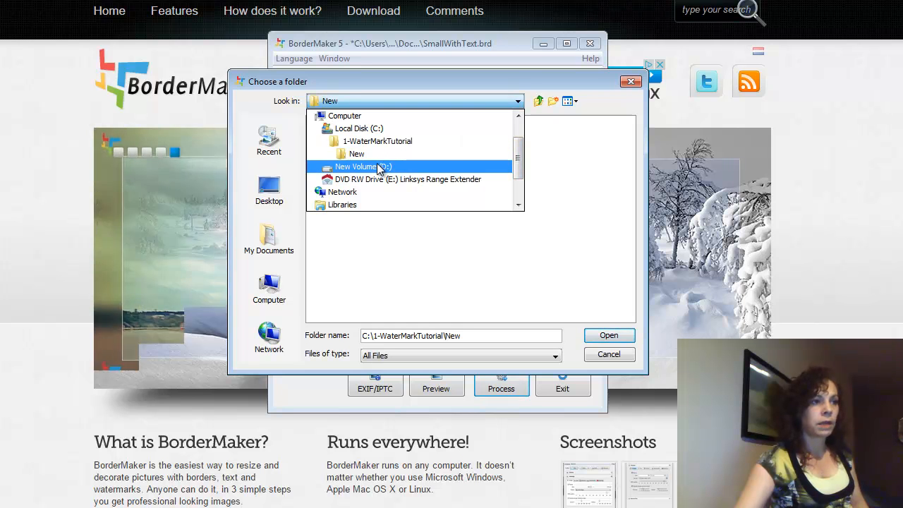
click(381, 143)
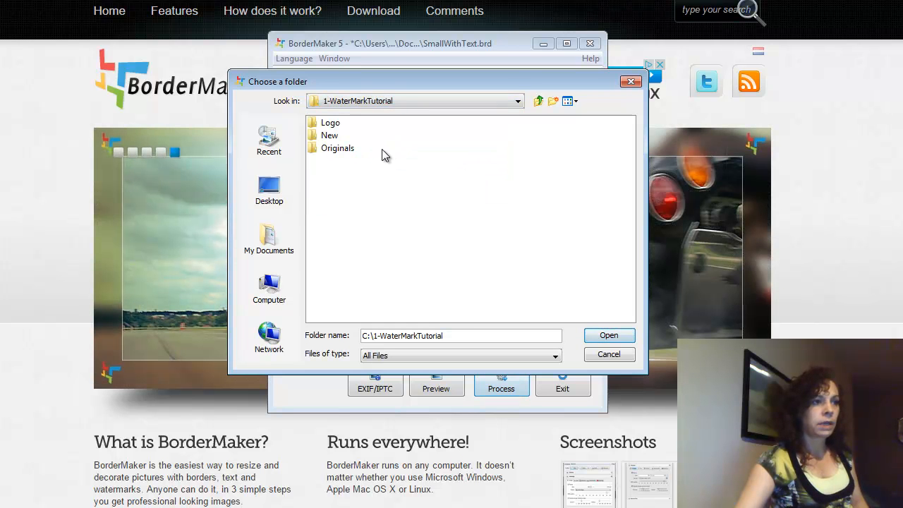
double_click(330, 135)
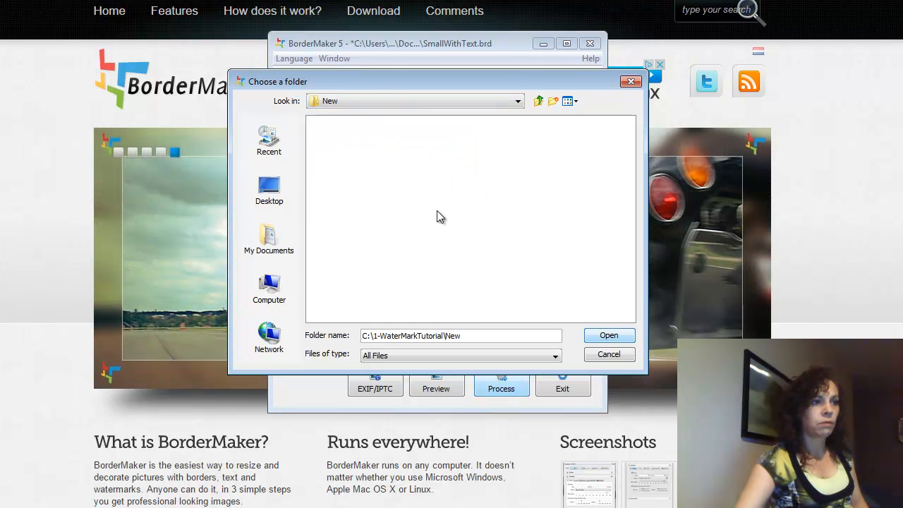
click(609, 336)
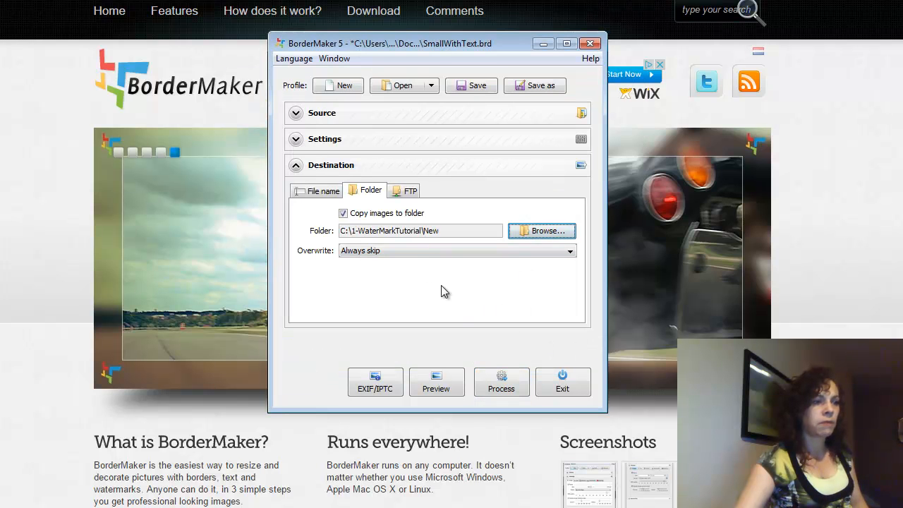
Step: Examine the destination's FTP upload, folder and file name options, leaving uploading to FTP turned off
click(409, 191)
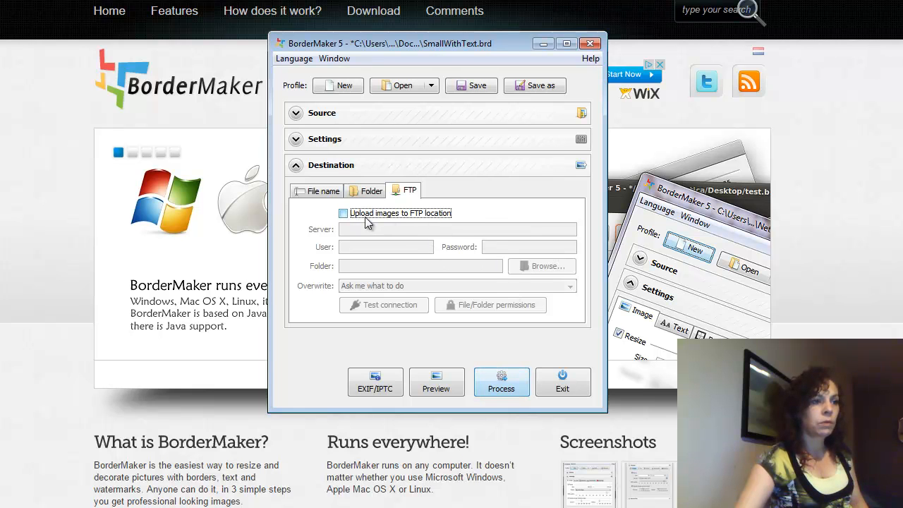
click(344, 213)
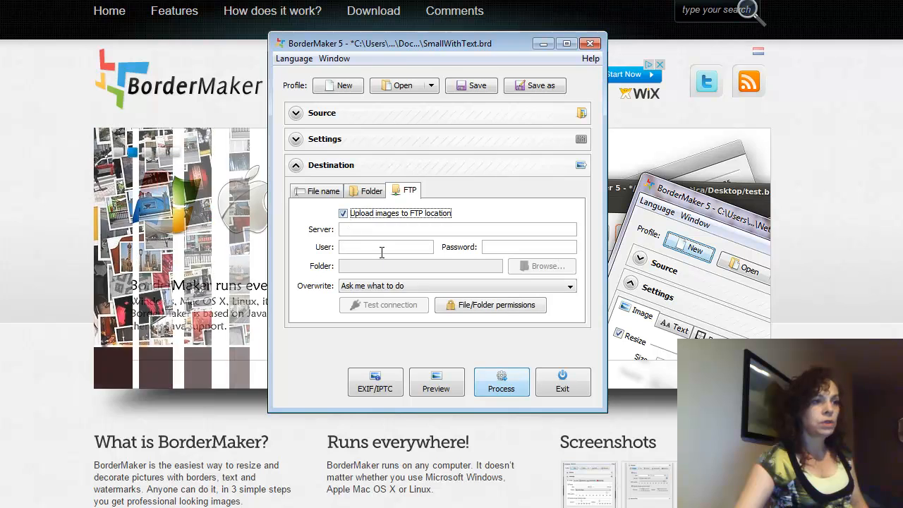
click(343, 215)
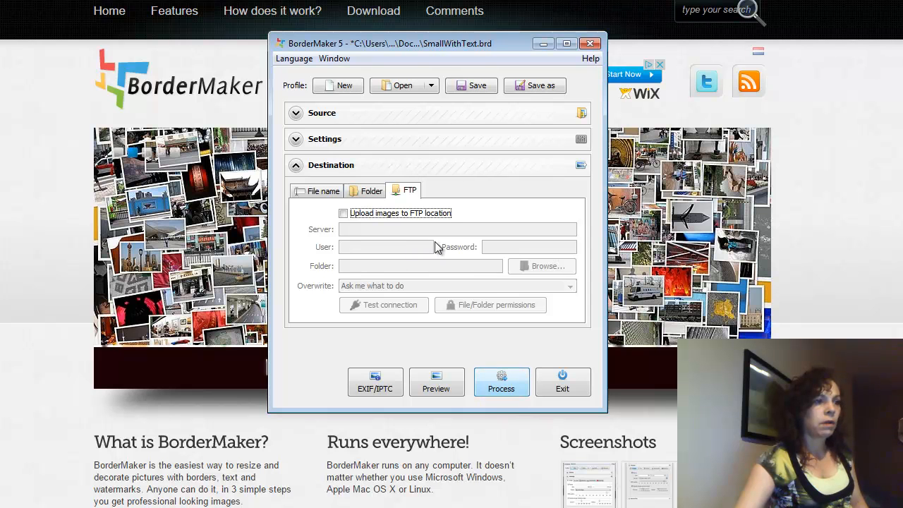
click(370, 193)
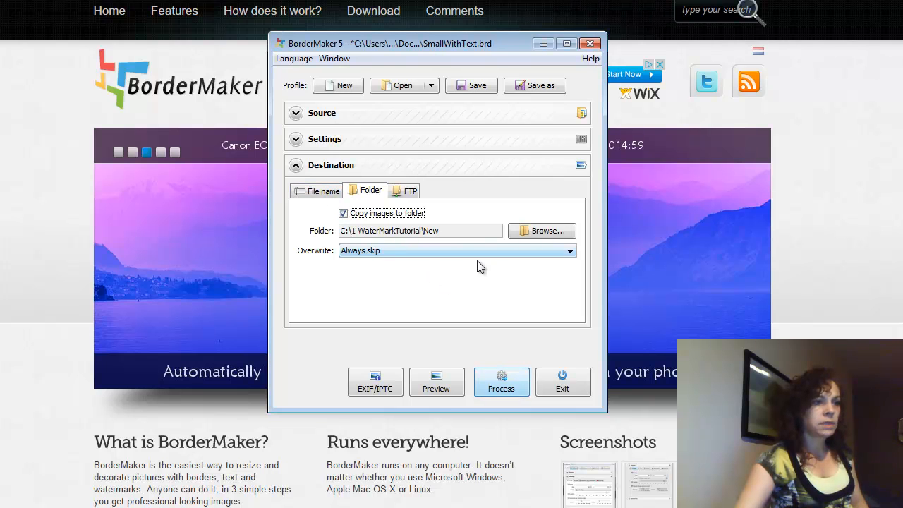
click(319, 191)
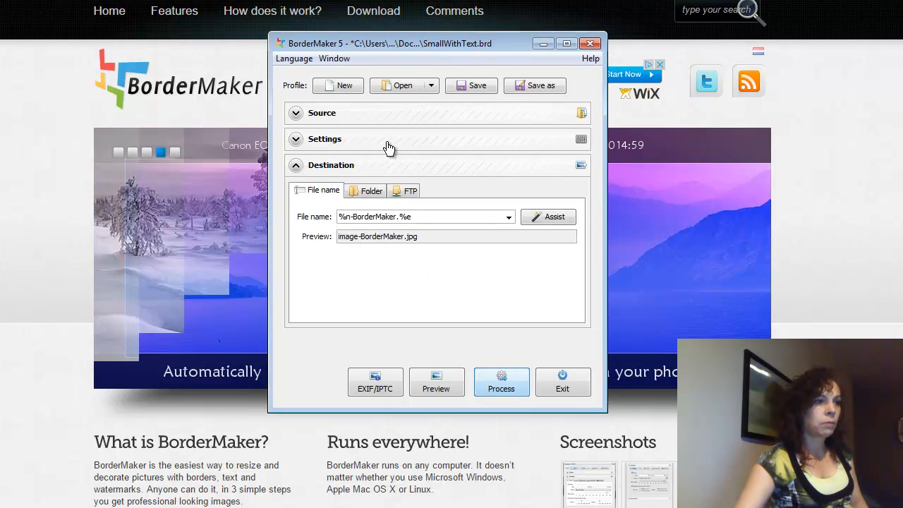
Step: Review the text, border, watermark, output format and image size settings, including the available resize modes
click(389, 146)
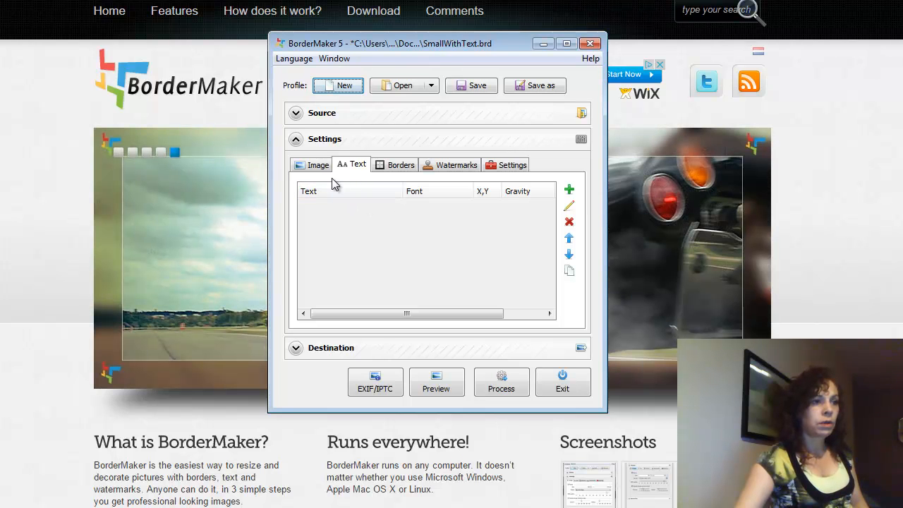
click(405, 170)
click(459, 168)
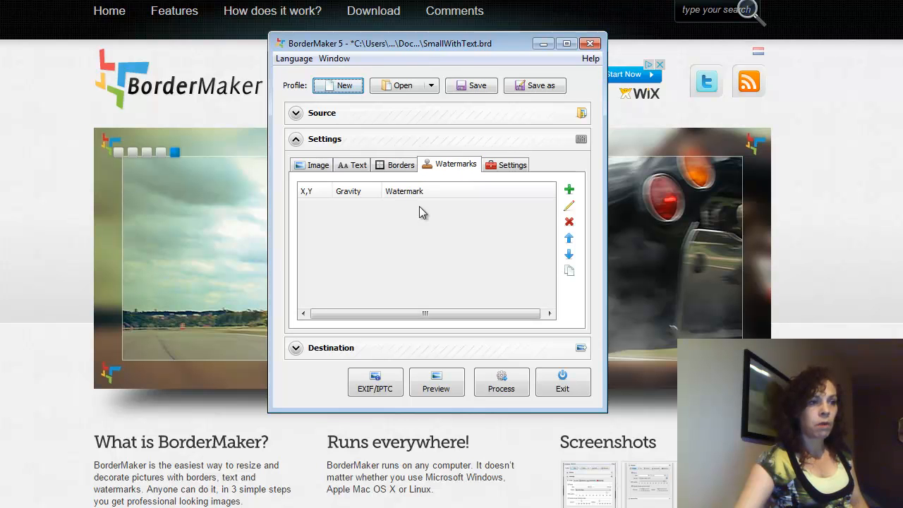
click(518, 167)
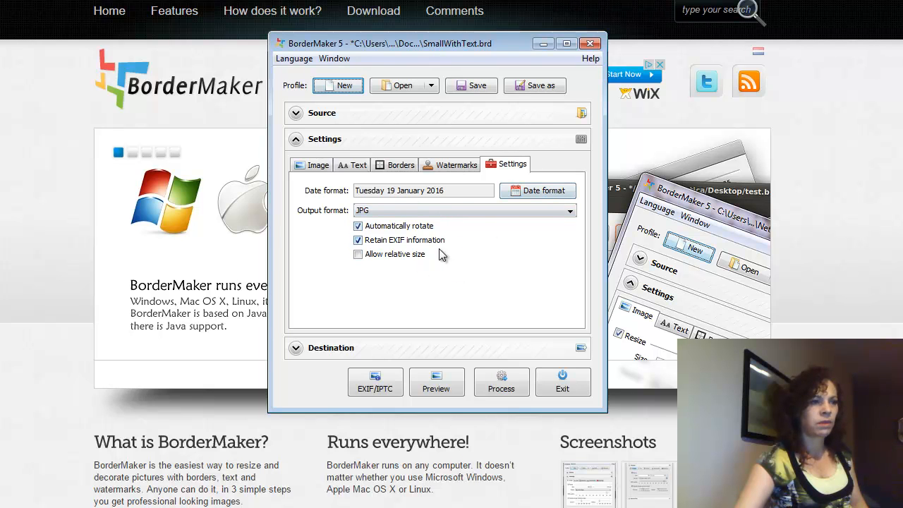
click(321, 166)
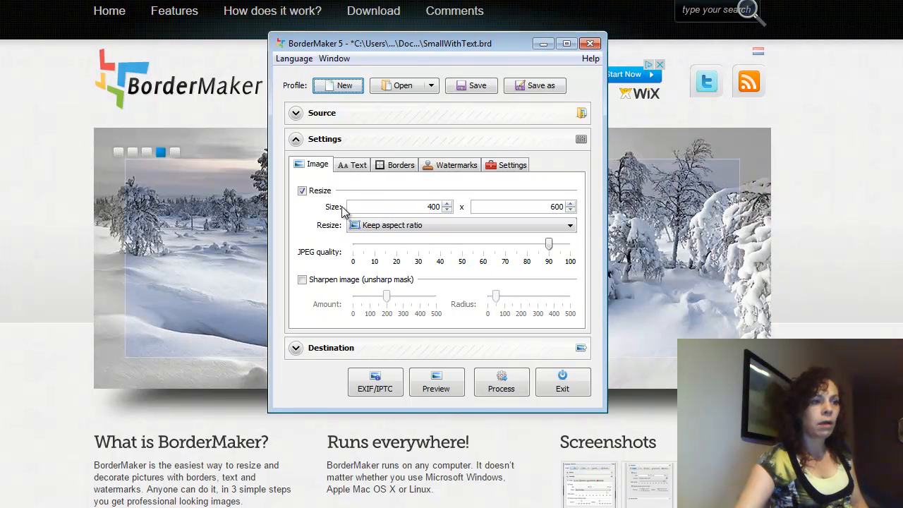
click(569, 226)
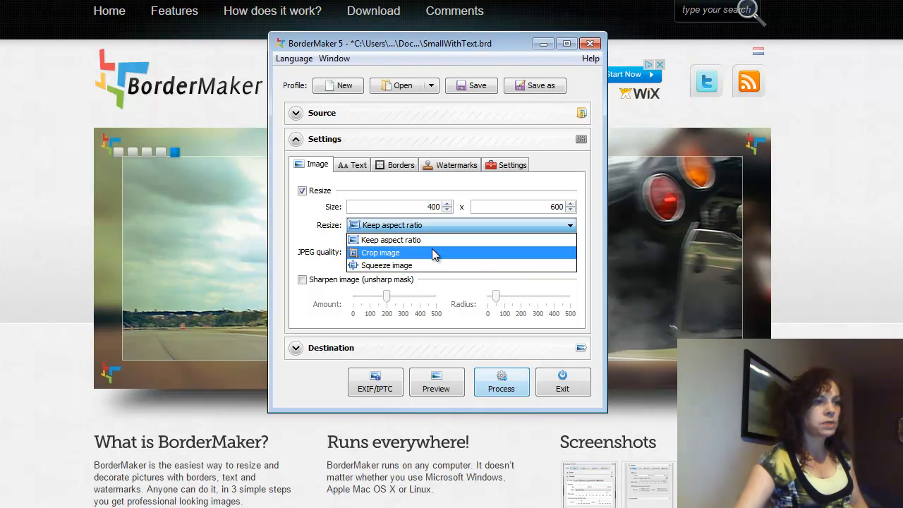
click(473, 190)
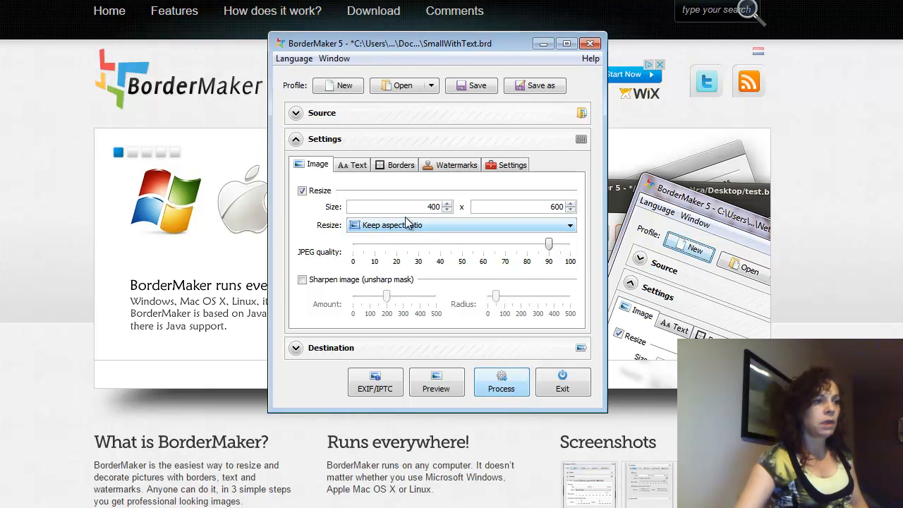
Step: Add a text overlay anchored to the image's bottom-right corner with an X, Y offset of 30, 18
click(357, 165)
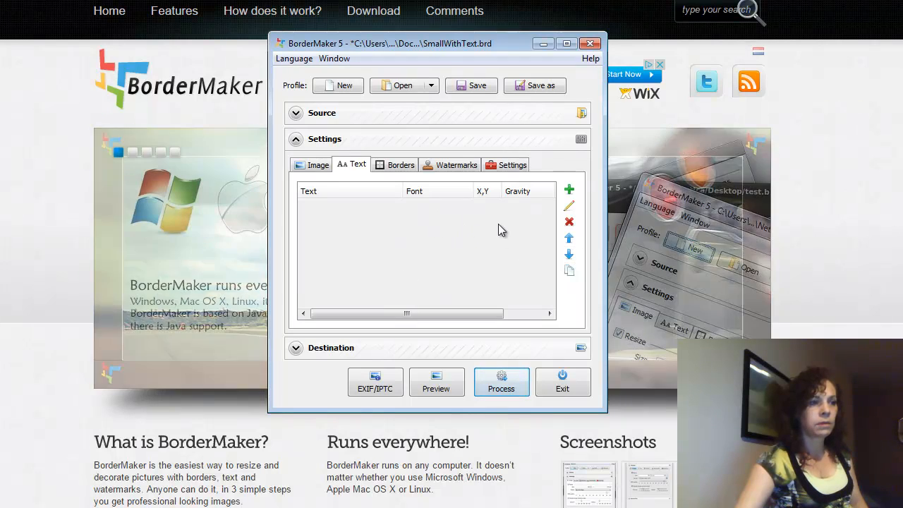
click(570, 192)
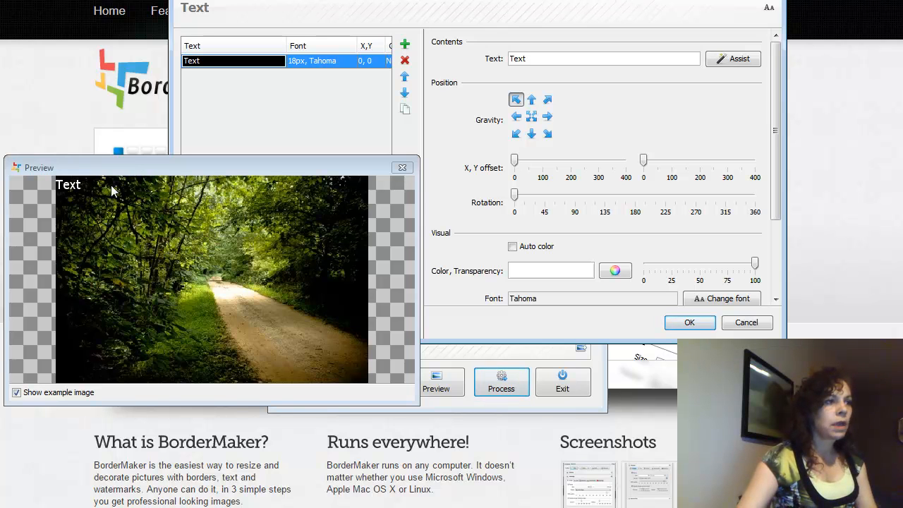
click(550, 135)
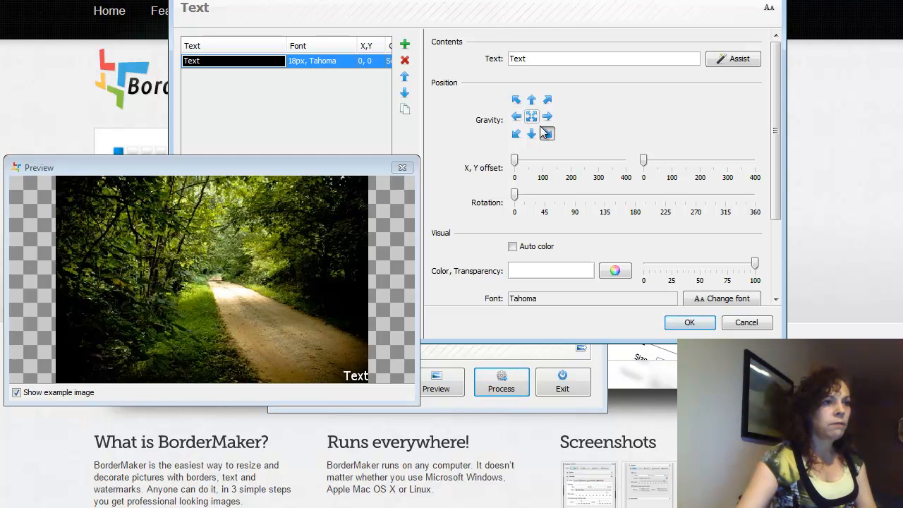
click(517, 119)
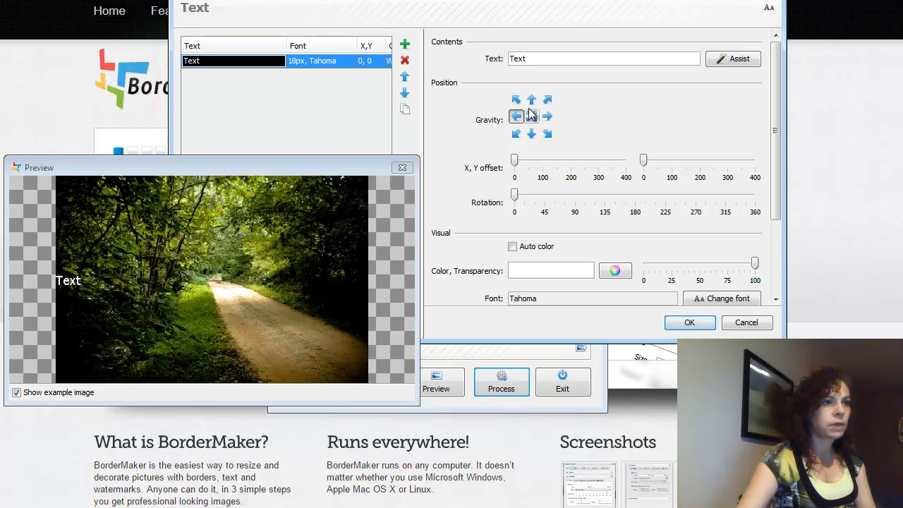
click(530, 101)
click(549, 134)
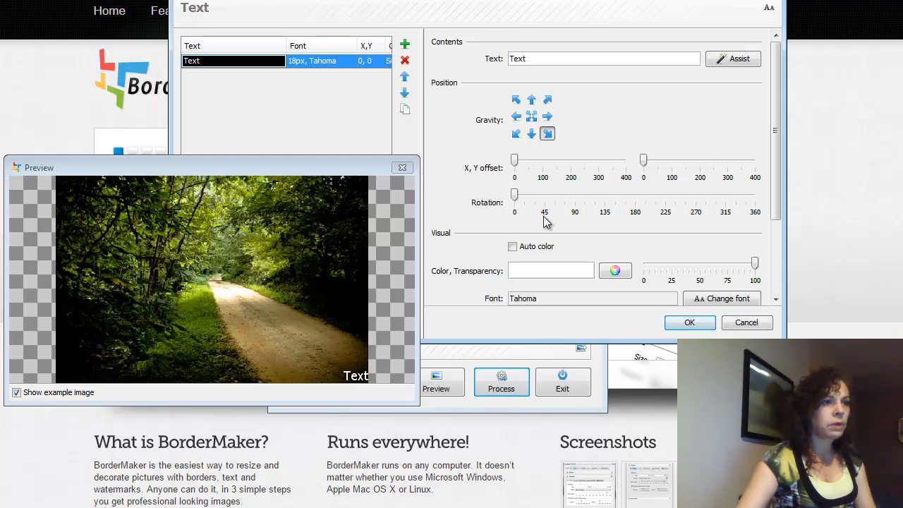
drag(517, 169, 524, 169)
mouse_move(643, 164)
mouse_down()
mouse_move(668, 168)
mouse_move(647, 163)
mouse_up()
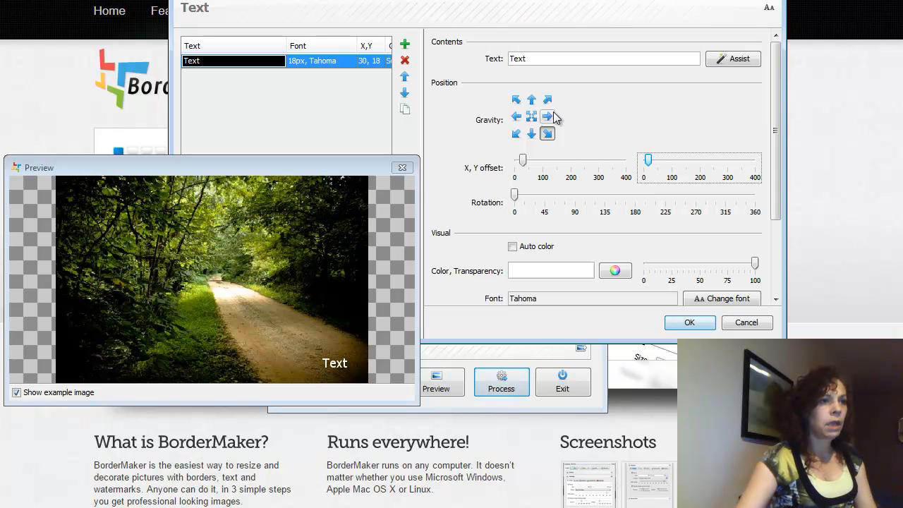
click(556, 58)
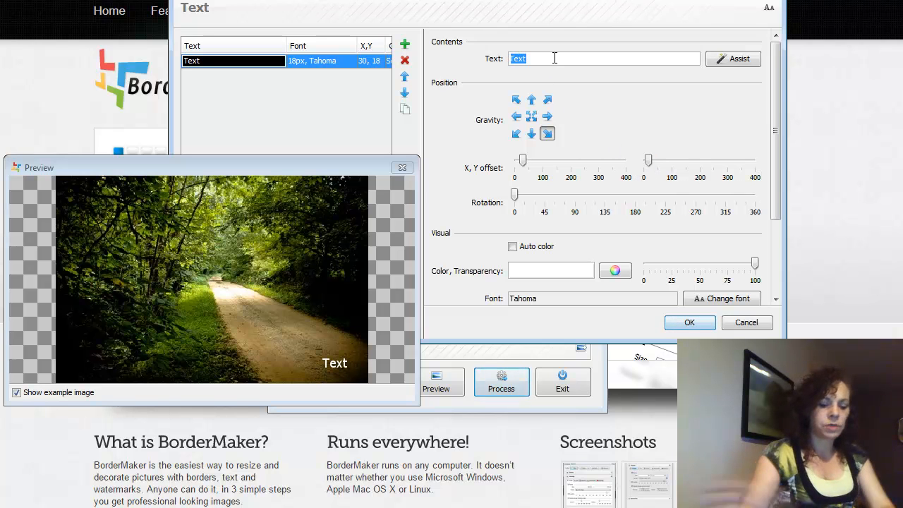
text(www.mysite.com)
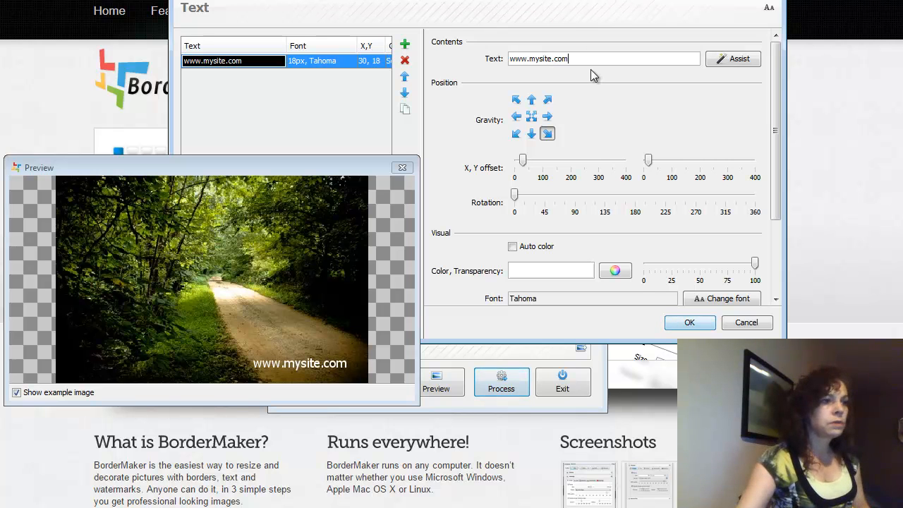
click(532, 134)
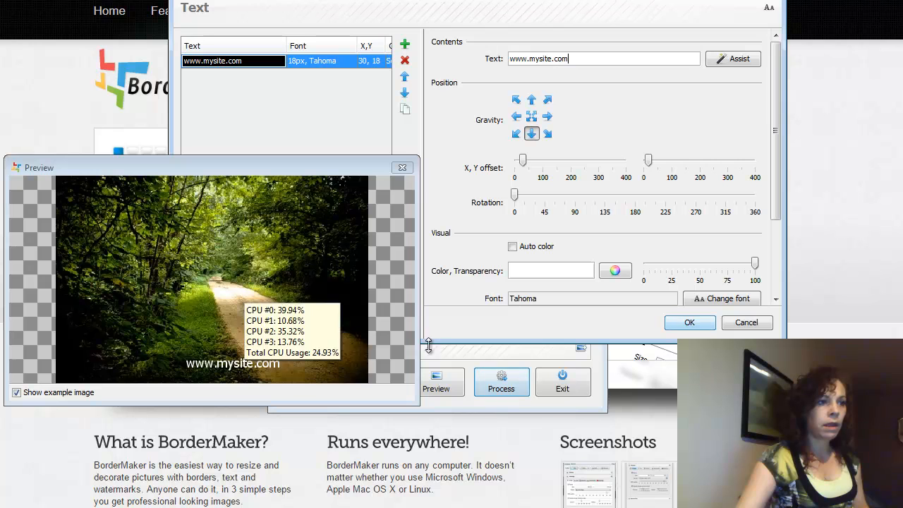
click(516, 197)
mouse_move(515, 197)
mouse_down()
mouse_move(528, 198)
mouse_move(516, 200)
mouse_up()
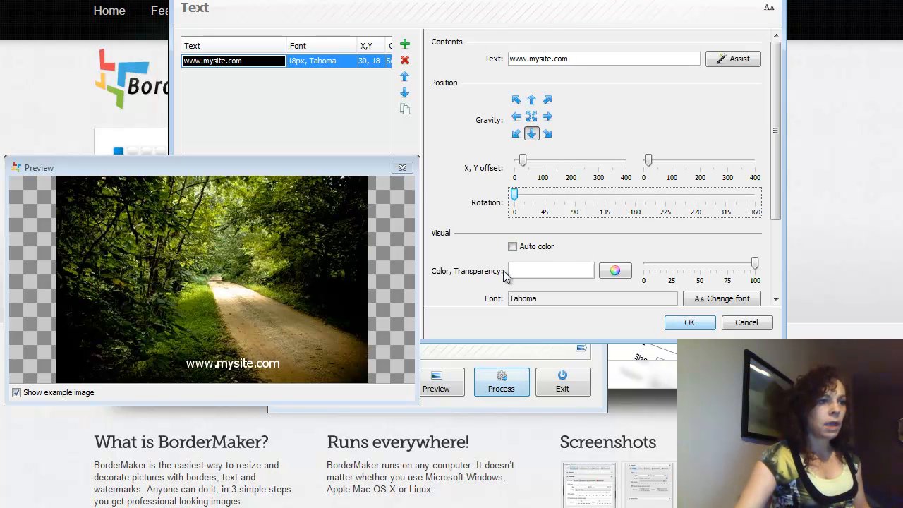
click(613, 274)
click(459, 198)
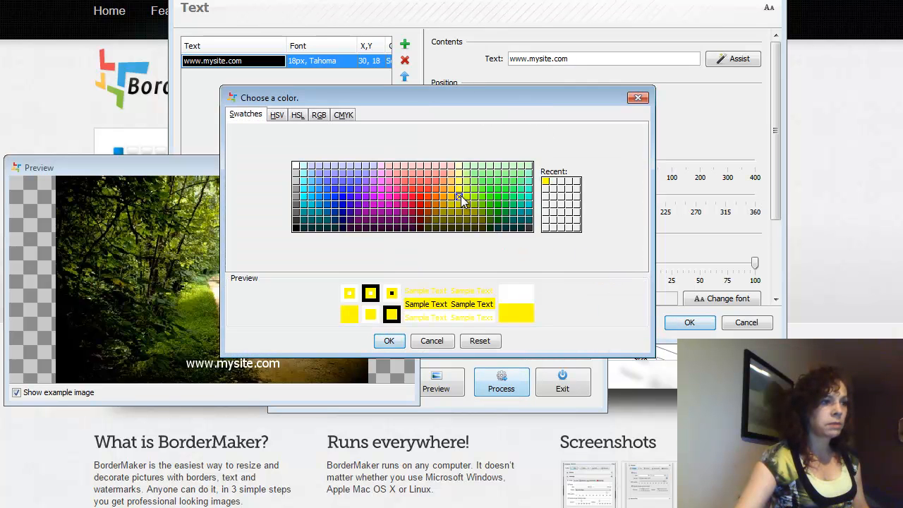
click(390, 340)
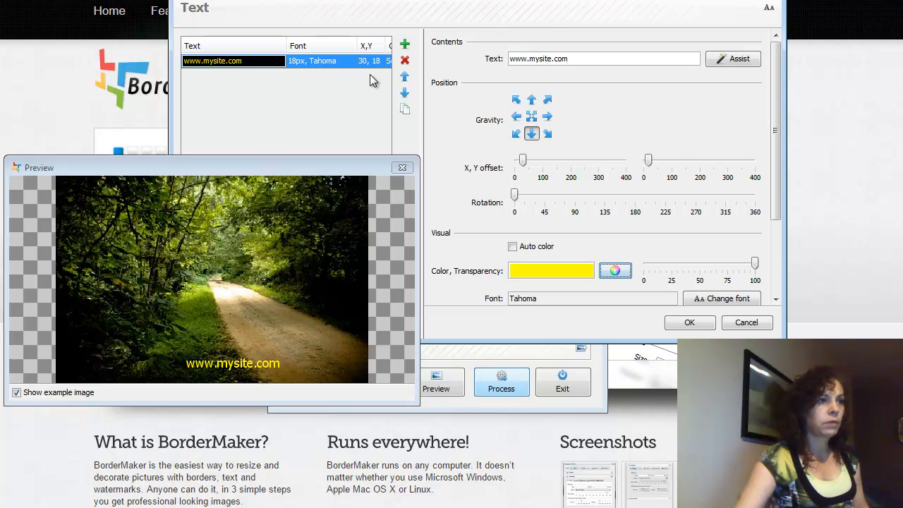
Step: Try out a second text overlay at the image's top centre and bottom-right corner, and delete it
click(405, 45)
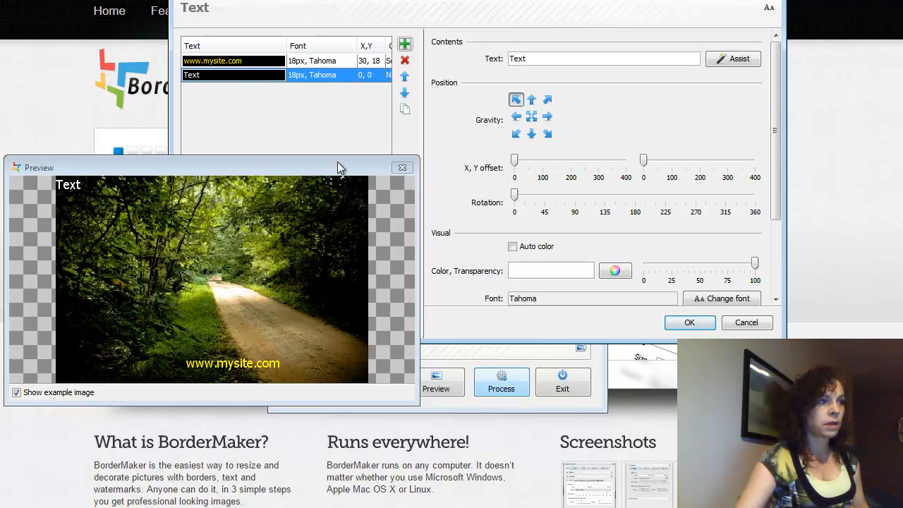
click(534, 101)
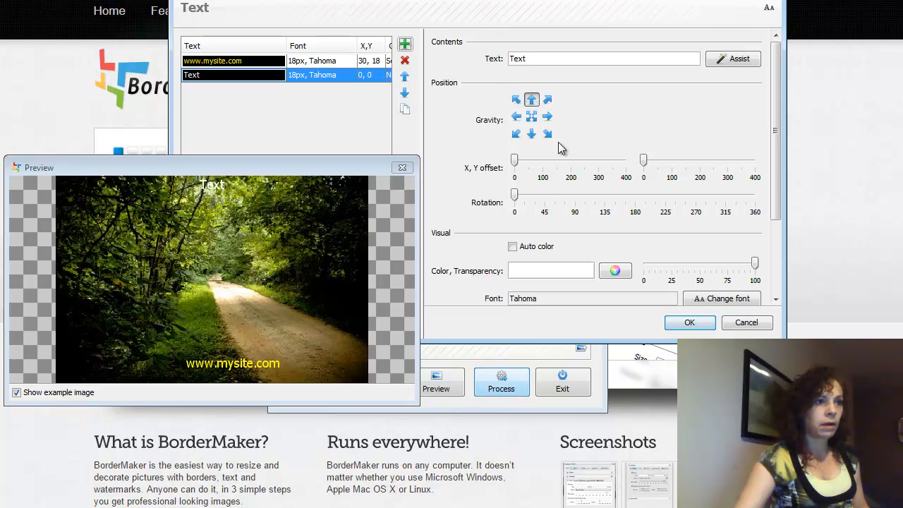
click(549, 134)
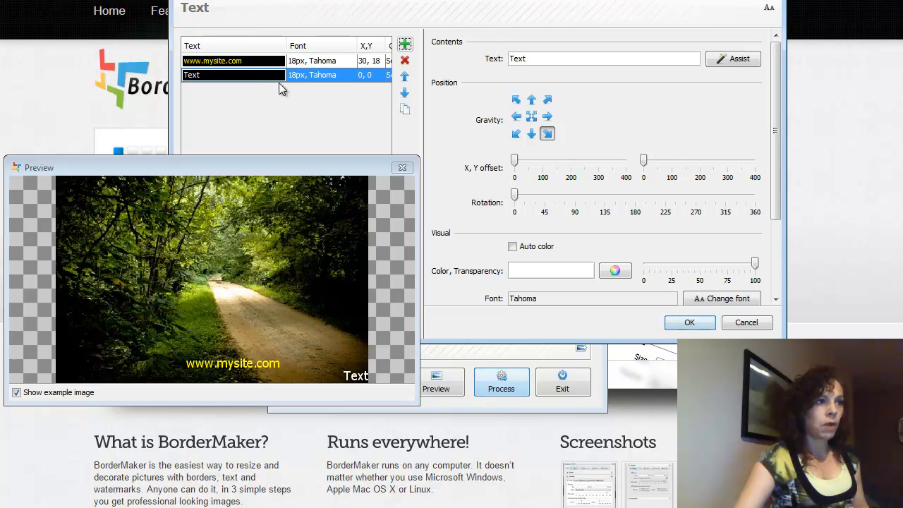
click(404, 60)
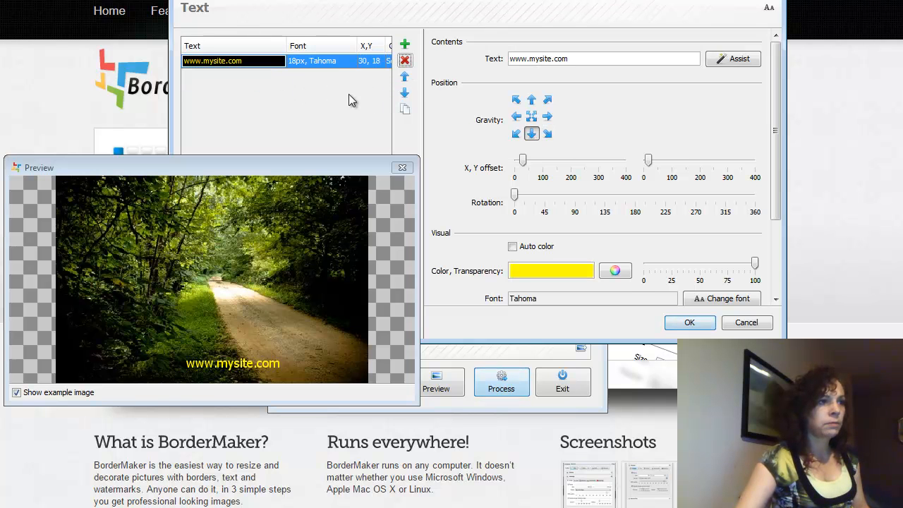
Step: Accept the text overlay and add a light grey border around the image
click(690, 322)
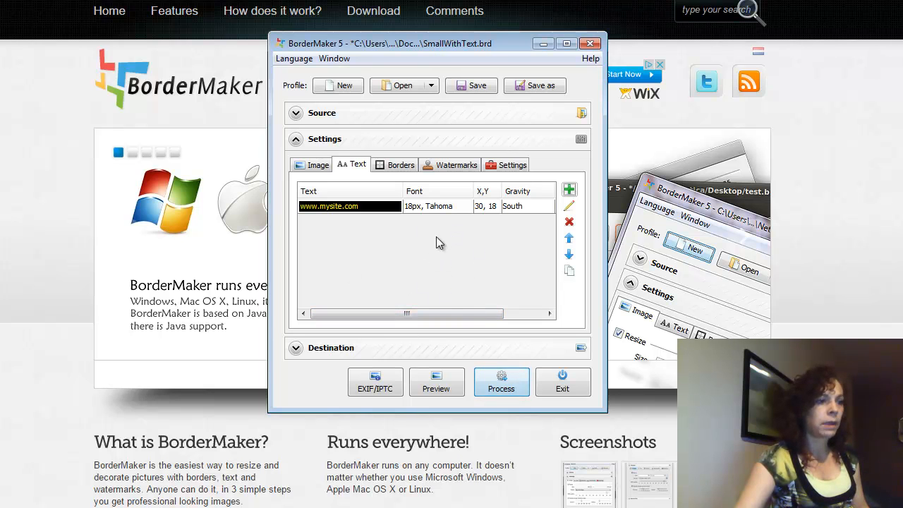
click(399, 164)
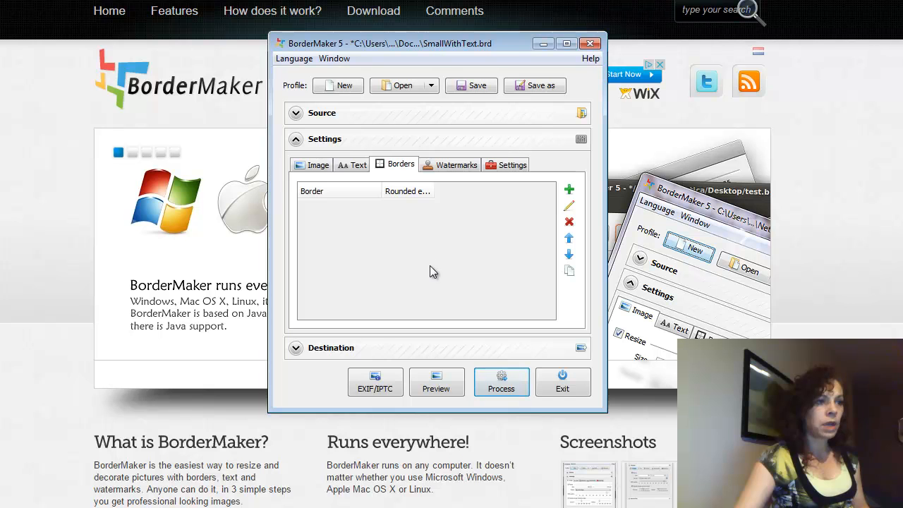
click(569, 191)
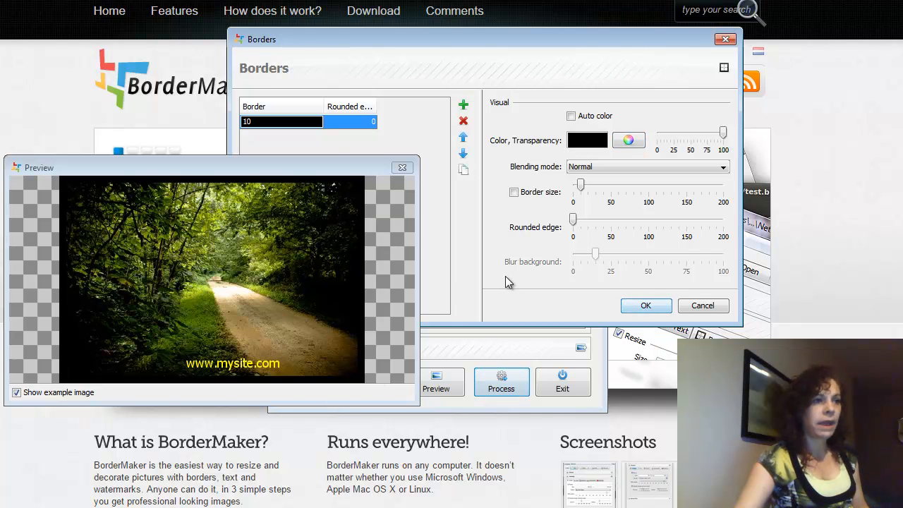
click(637, 143)
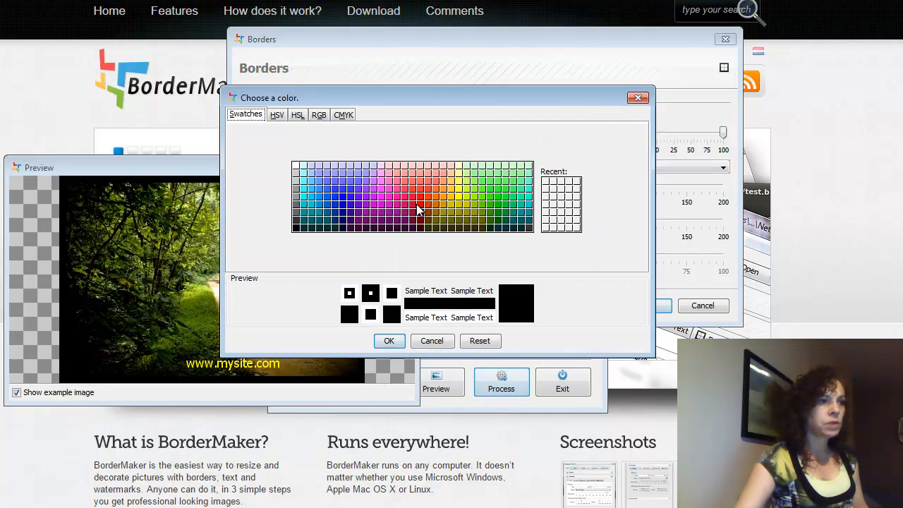
click(297, 181)
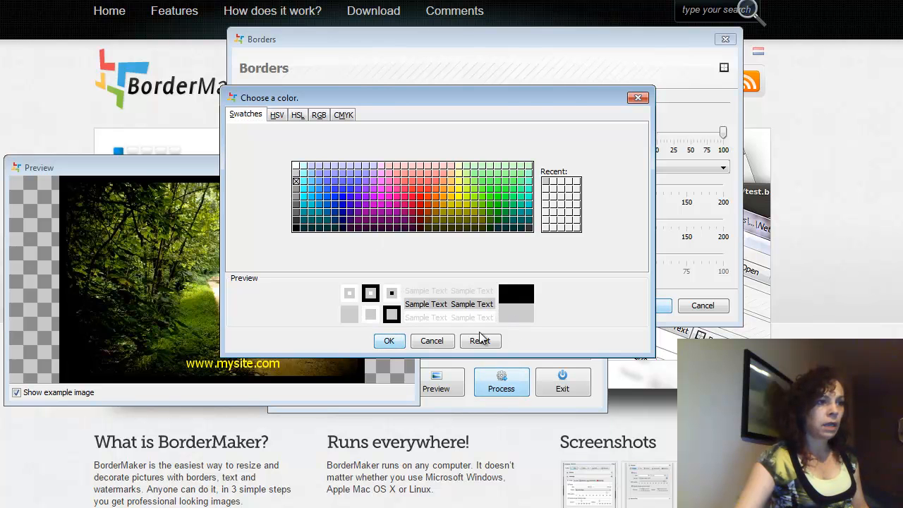
click(389, 341)
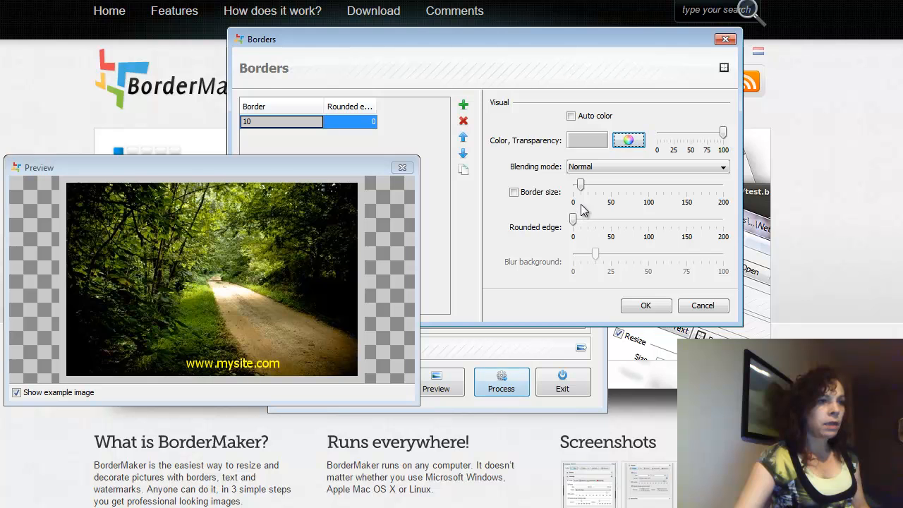
Step: Set the border size to 25, its transparency to about 22, and increase its background blur slightly to about 17
mouse_move(581, 184)
mouse_down()
mouse_move(598, 187)
mouse_move(586, 185)
mouse_up()
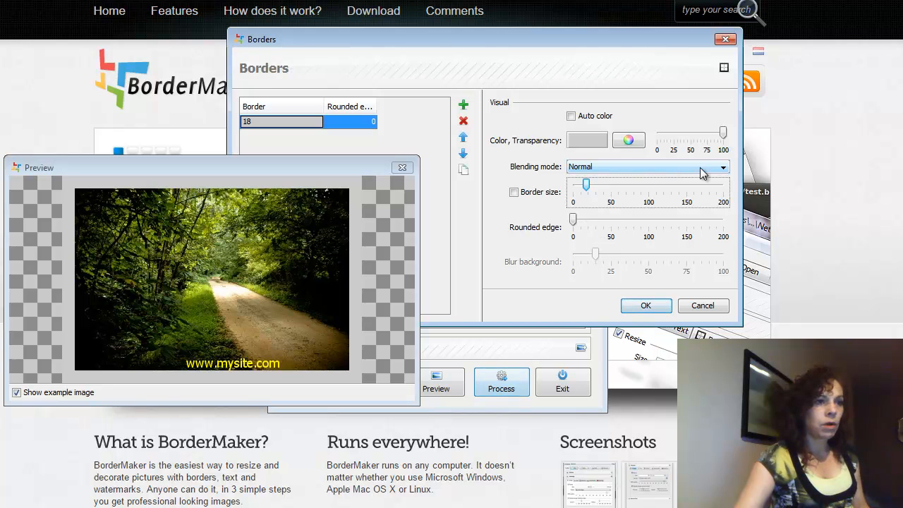
drag(722, 135, 682, 136)
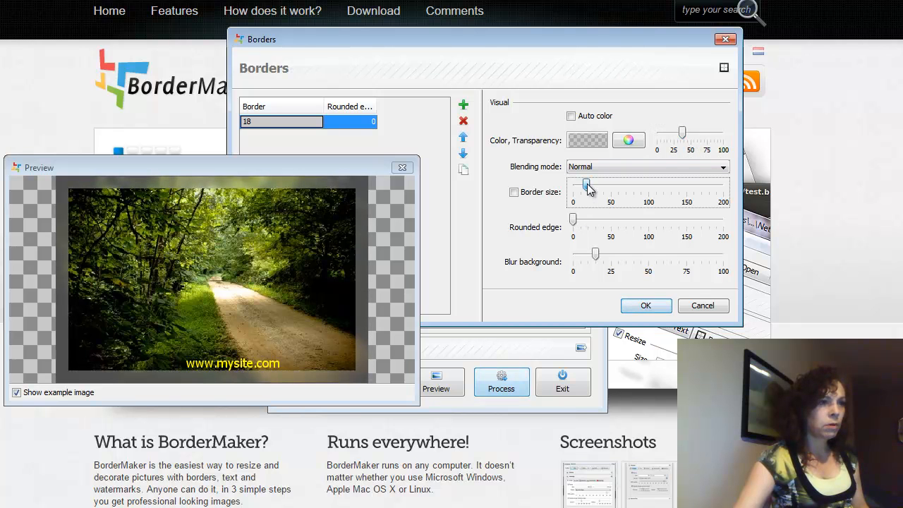
drag(587, 185, 592, 185)
drag(683, 138, 672, 135)
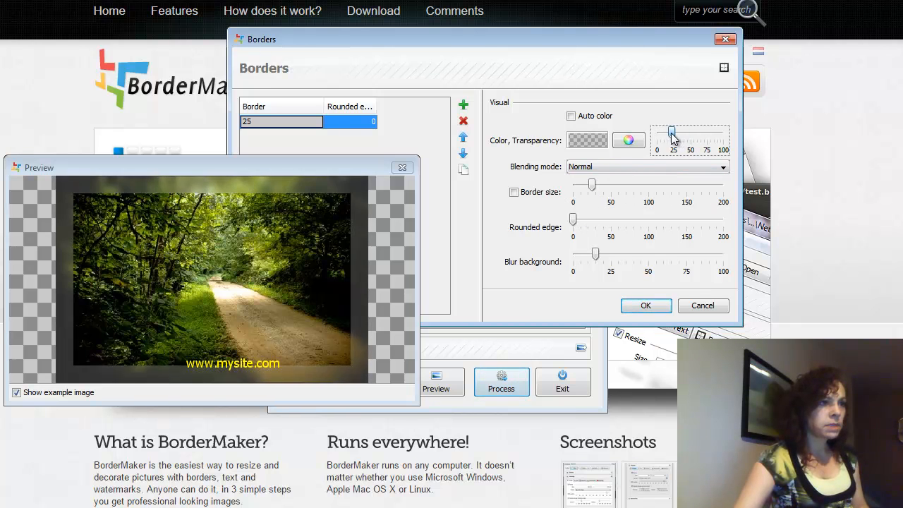
click(596, 256)
mouse_move(597, 260)
mouse_down()
mouse_move(630, 261)
mouse_move(600, 260)
mouse_up()
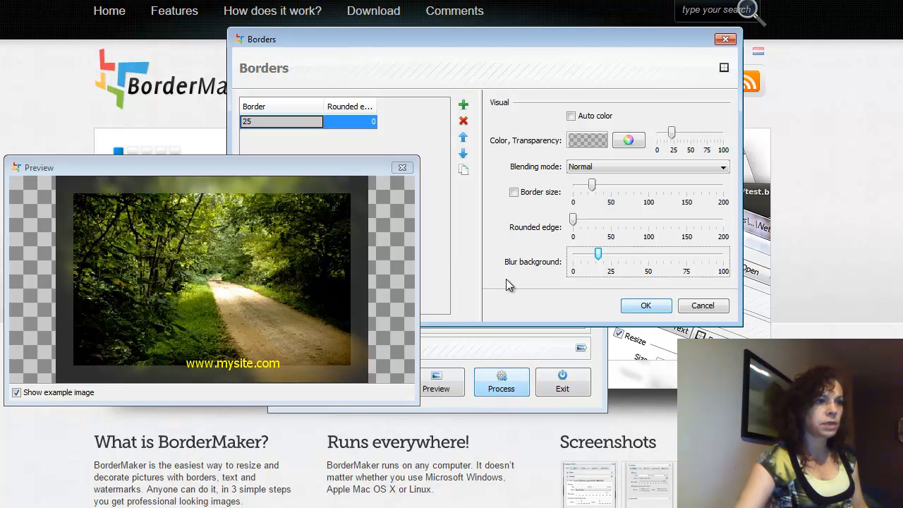
Step: Try a rounded edge of 29 on the border, restore it to 0, and set the border's transparency to about 18
drag(573, 220, 596, 222)
drag(672, 134, 723, 139)
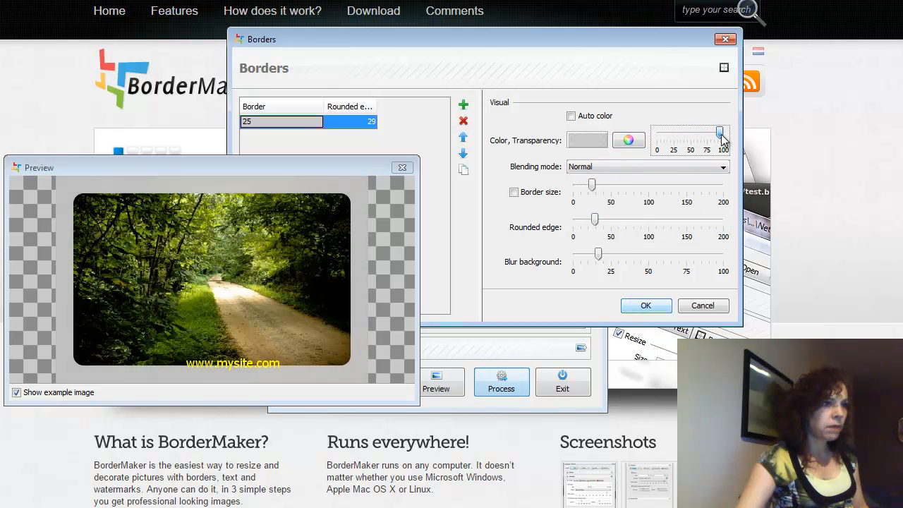
drag(596, 225, 571, 223)
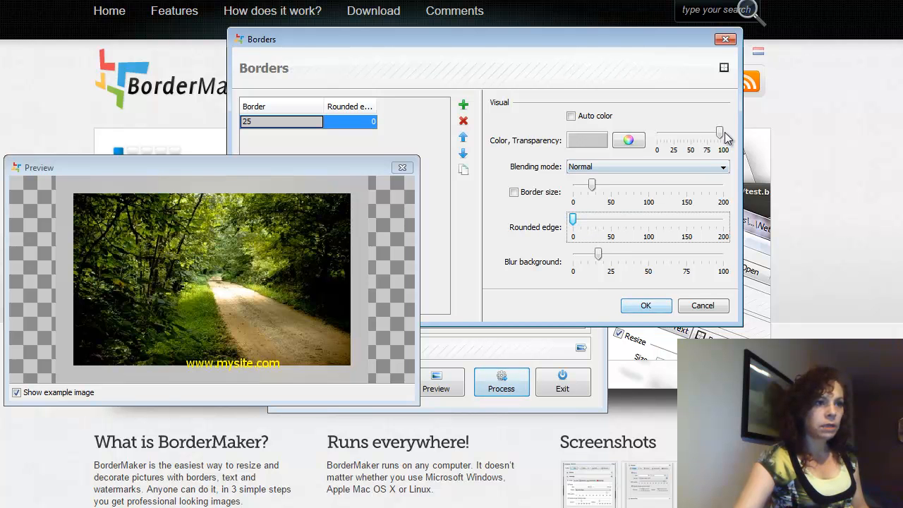
drag(720, 133, 669, 133)
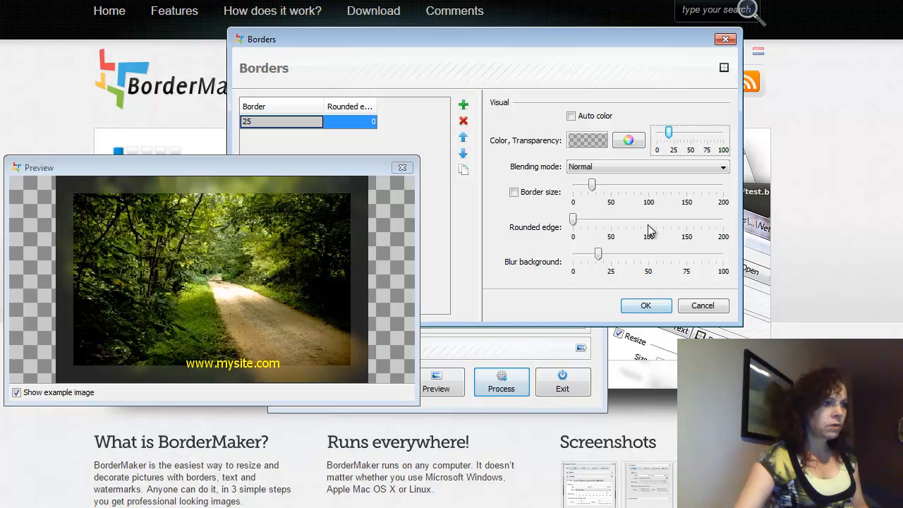
click(656, 309)
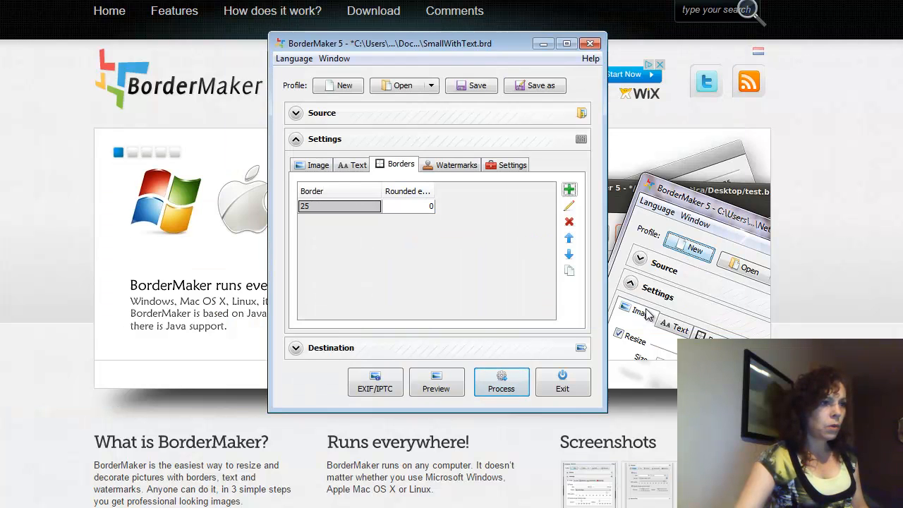
Step: Add an image watermark using MagneticVideosLogo.png from the Logo folder in 1-WaterMarkTutorial
click(460, 170)
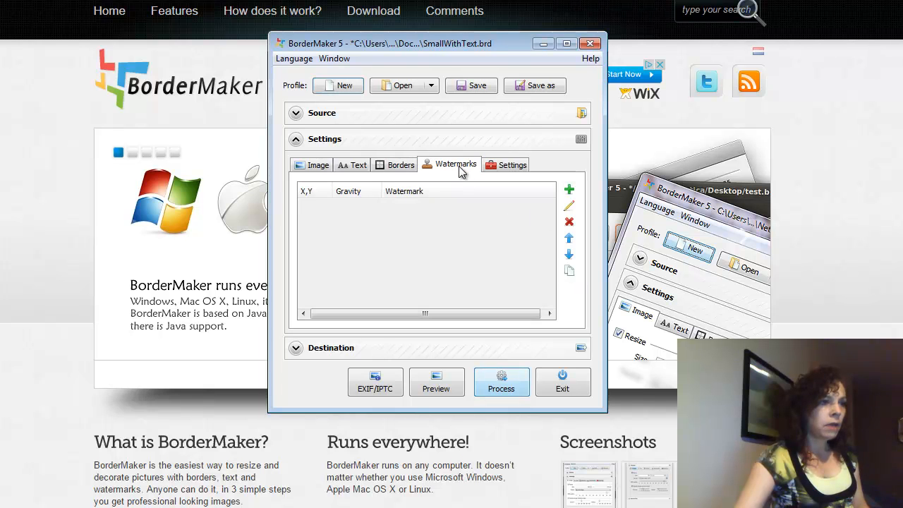
click(569, 189)
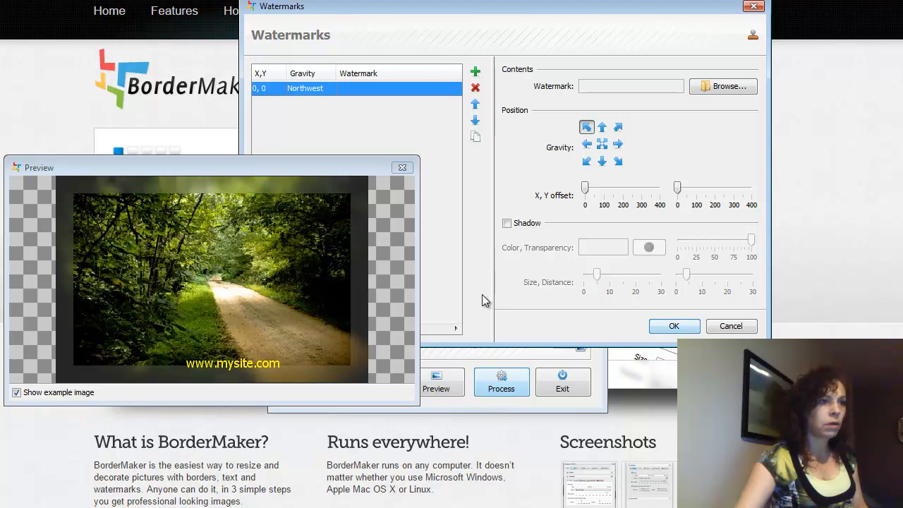
click(738, 85)
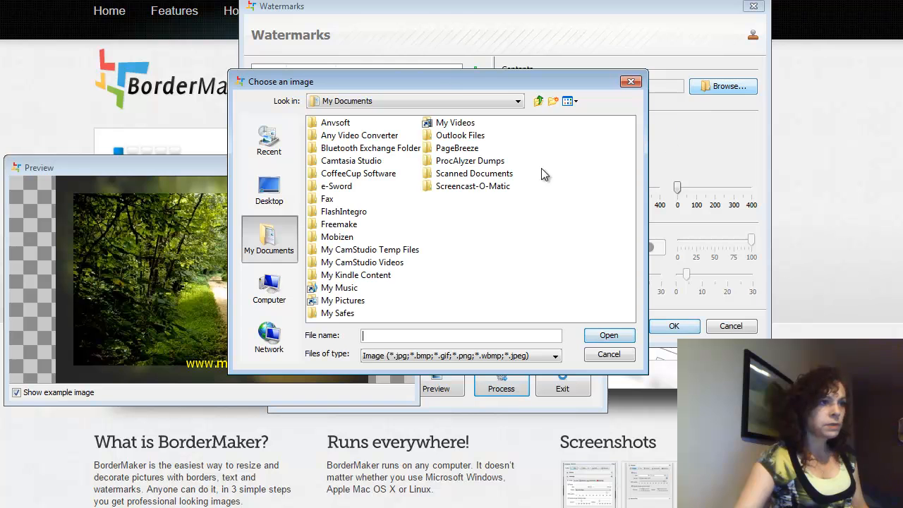
click(457, 97)
drag(518, 178, 518, 161)
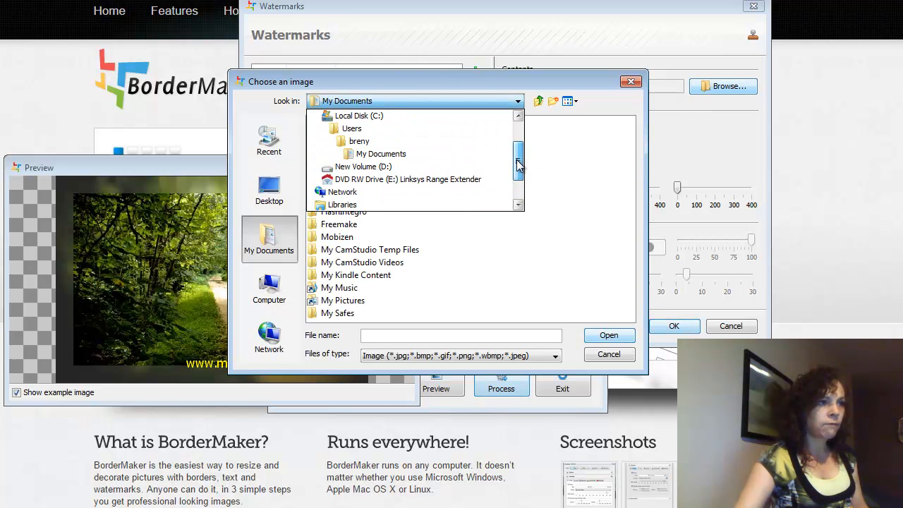
click(381, 117)
double_click(377, 148)
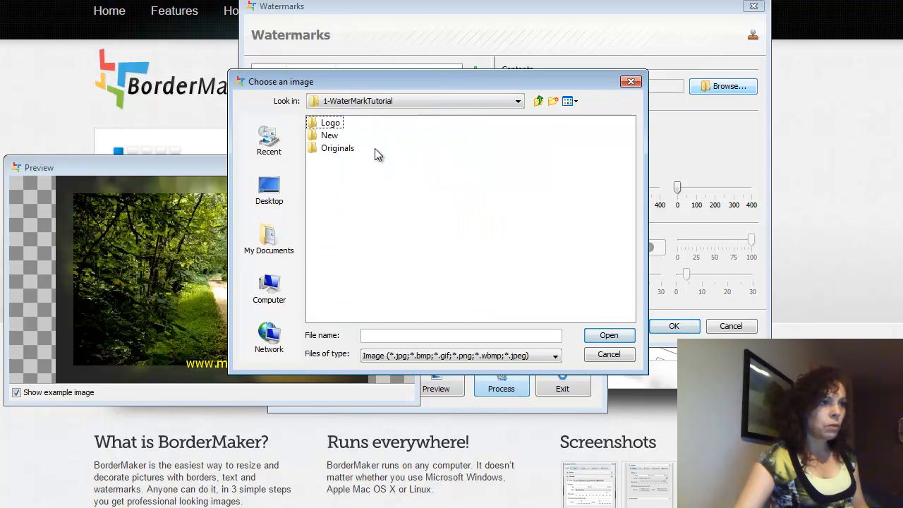
double_click(331, 123)
click(358, 124)
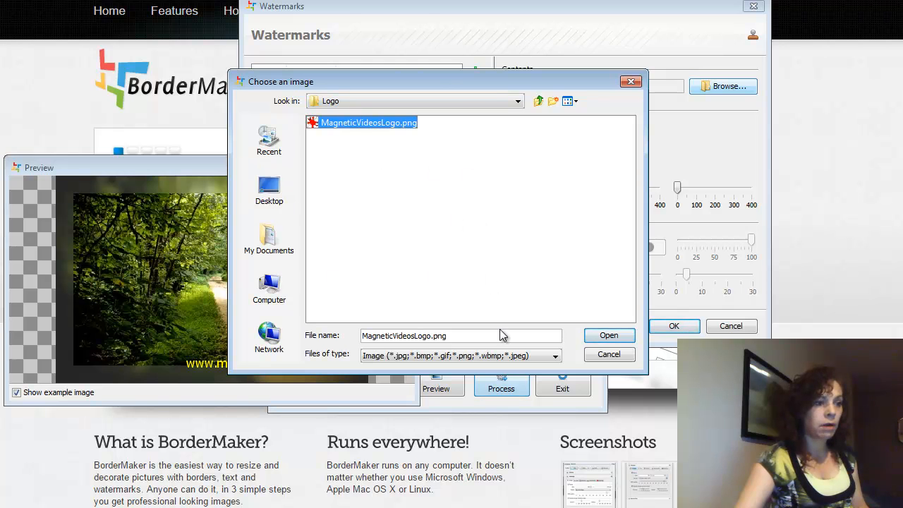
click(609, 336)
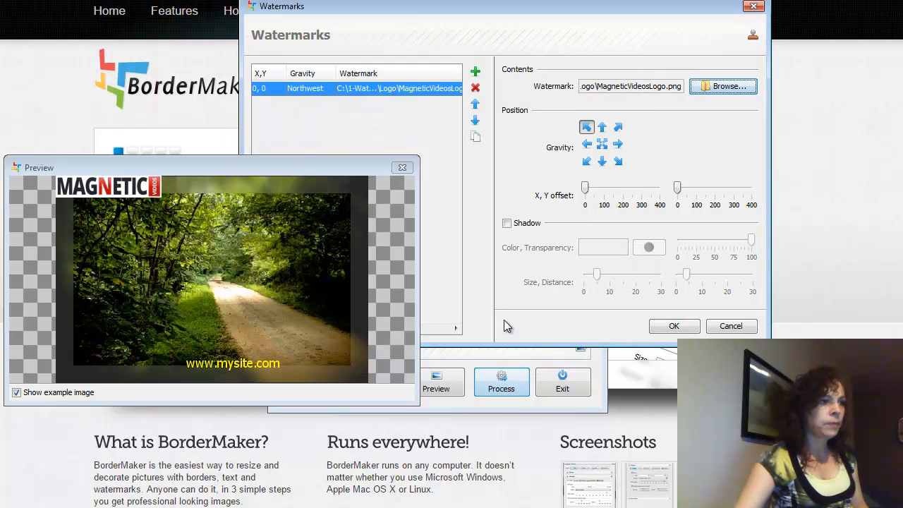
Step: Anchor the logo watermark at the image's top-right corner with an X, Y offset of 26, 26
click(603, 129)
click(618, 127)
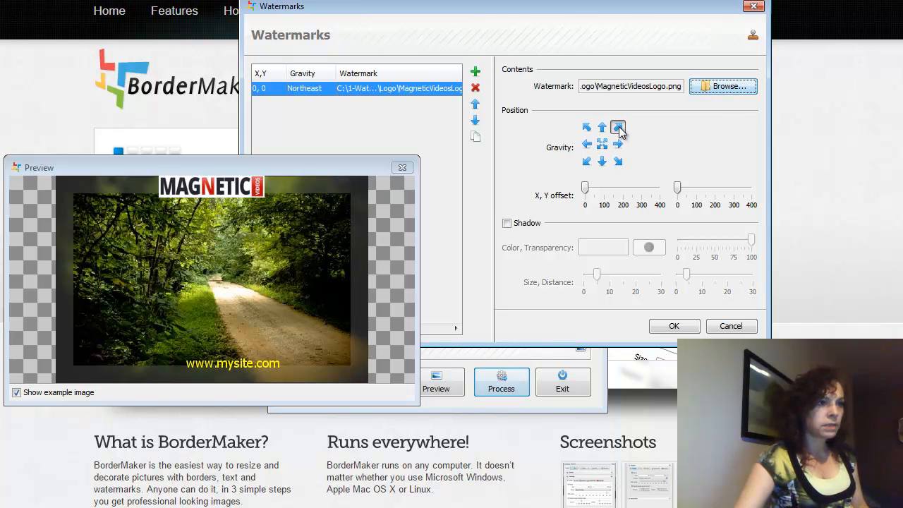
click(590, 164)
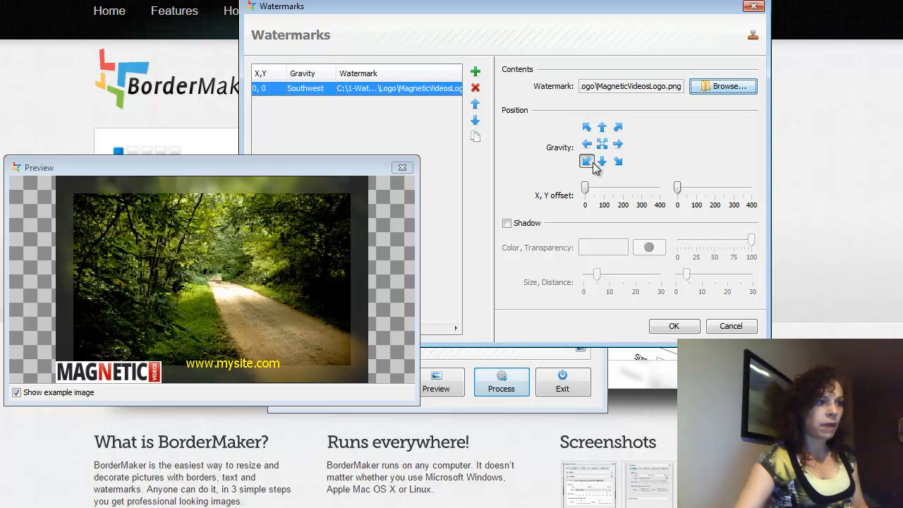
click(618, 127)
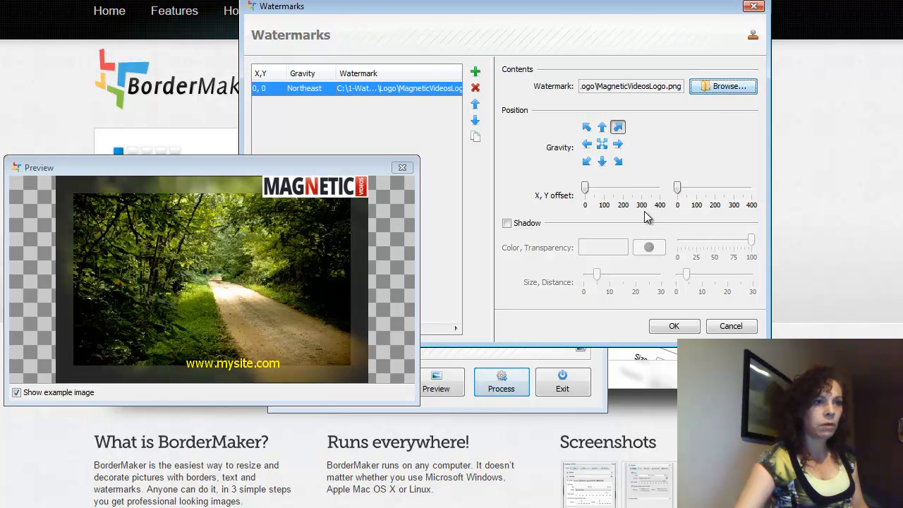
mouse_move(585, 188)
mouse_down()
mouse_move(597, 195)
mouse_move(591, 190)
mouse_up()
drag(678, 195, 682, 194)
click(592, 194)
drag(592, 194, 591, 194)
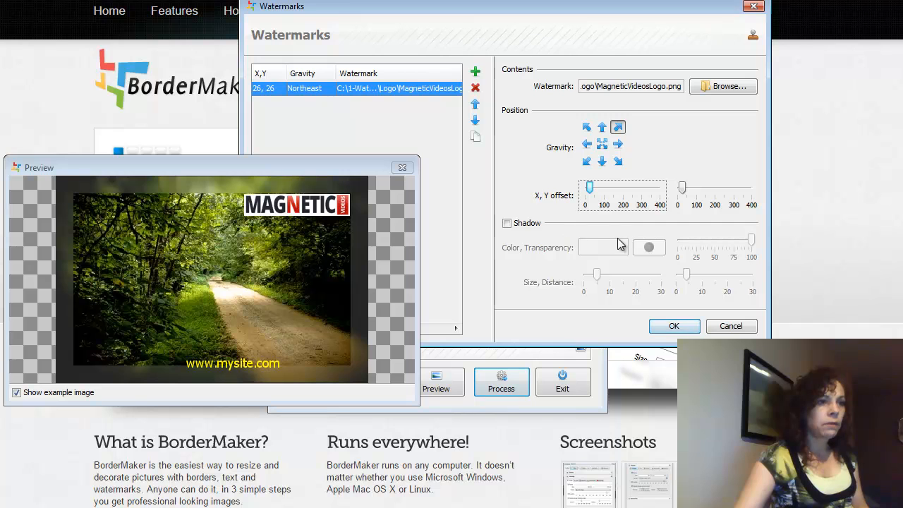
Step: Try a shadow on the logo watermark, switch it off, and accept the watermark
click(507, 223)
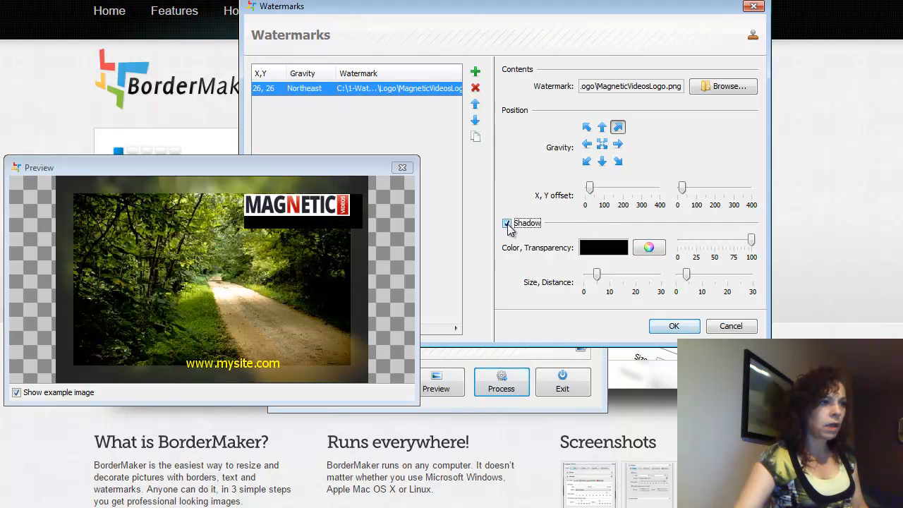
click(507, 223)
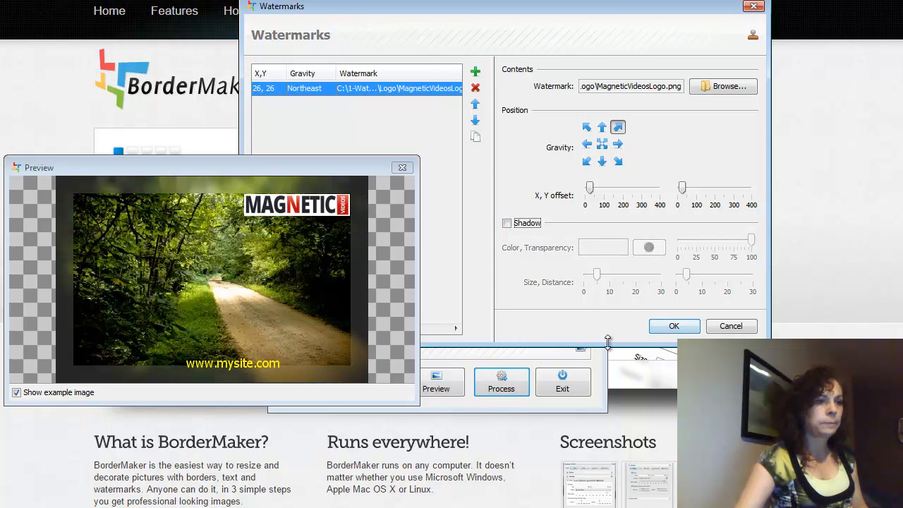
click(669, 329)
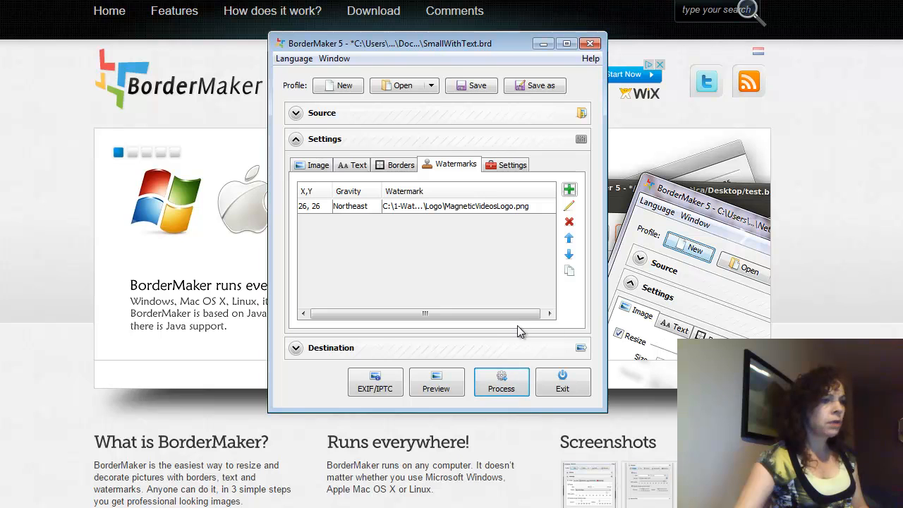
click(352, 166)
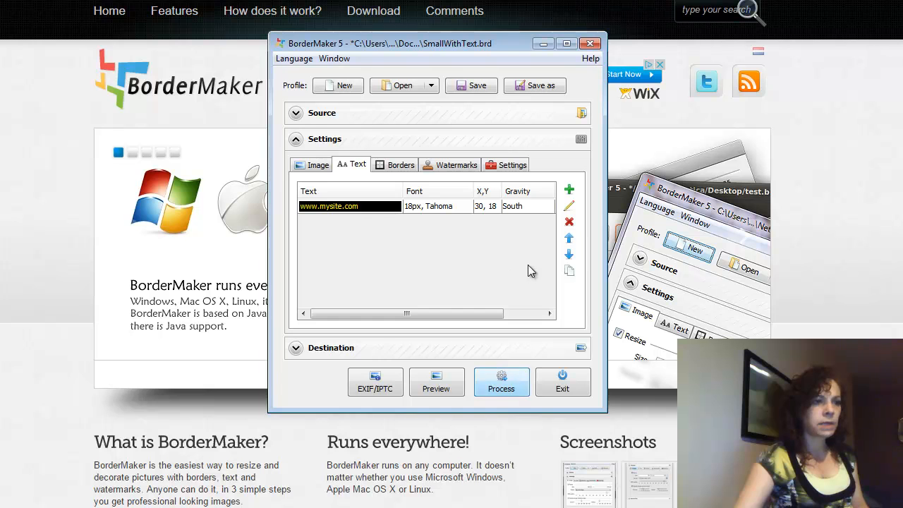
click(569, 189)
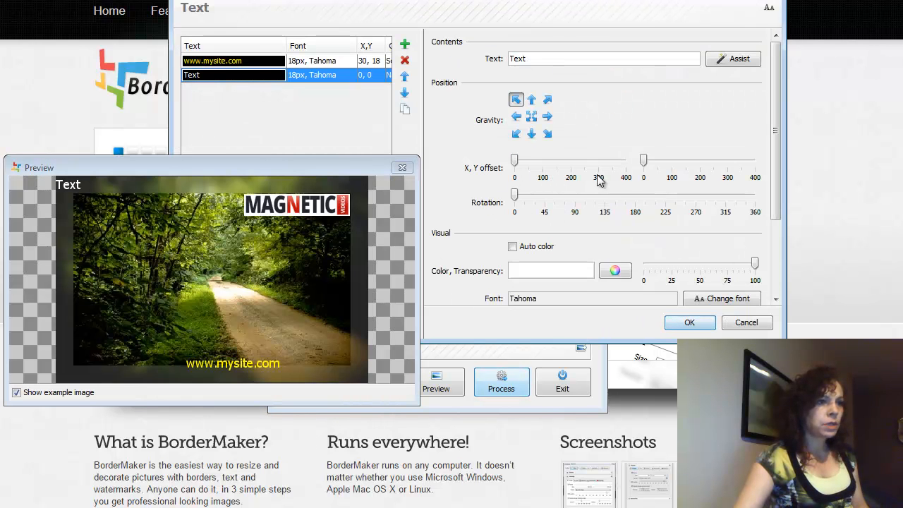
click(644, 165)
drag(643, 166, 644, 168)
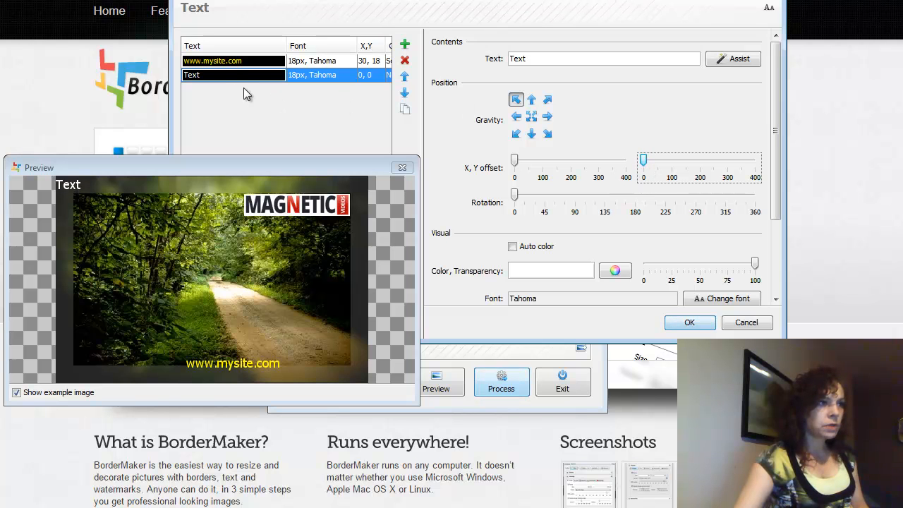
click(406, 61)
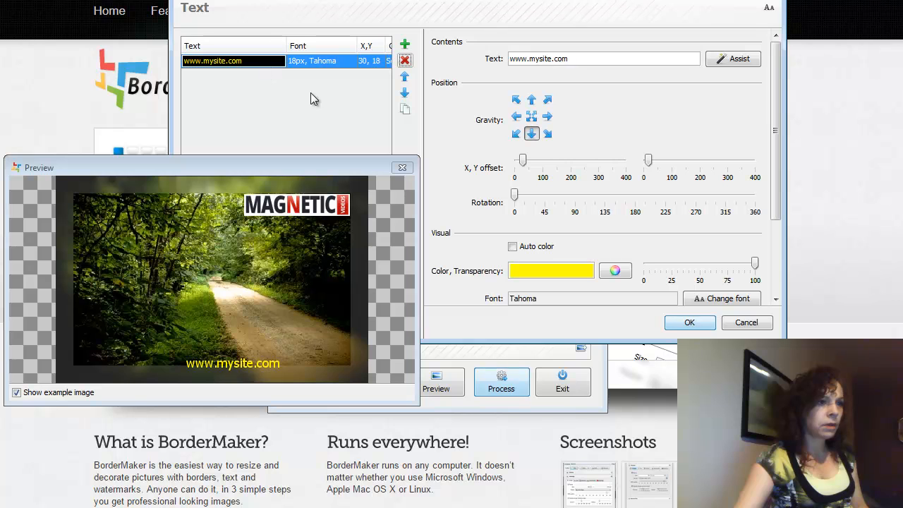
drag(648, 161, 650, 161)
drag(521, 162, 509, 165)
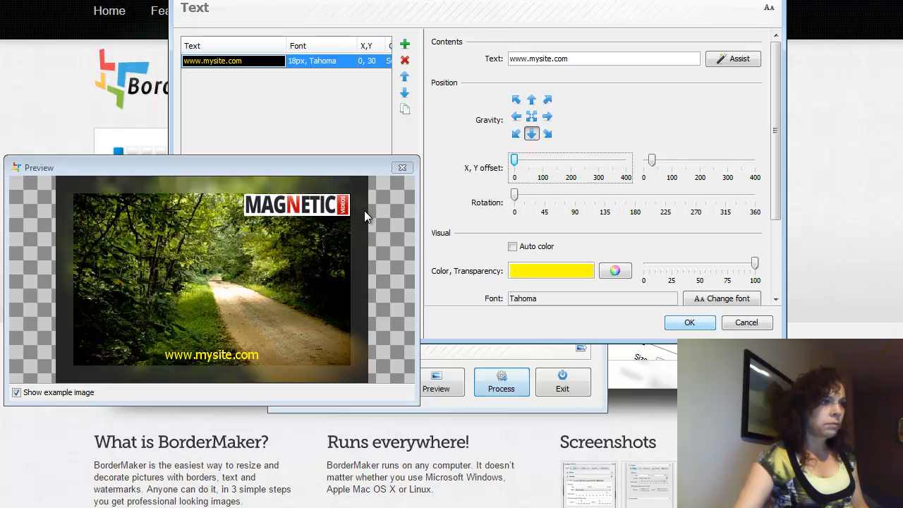
click(690, 324)
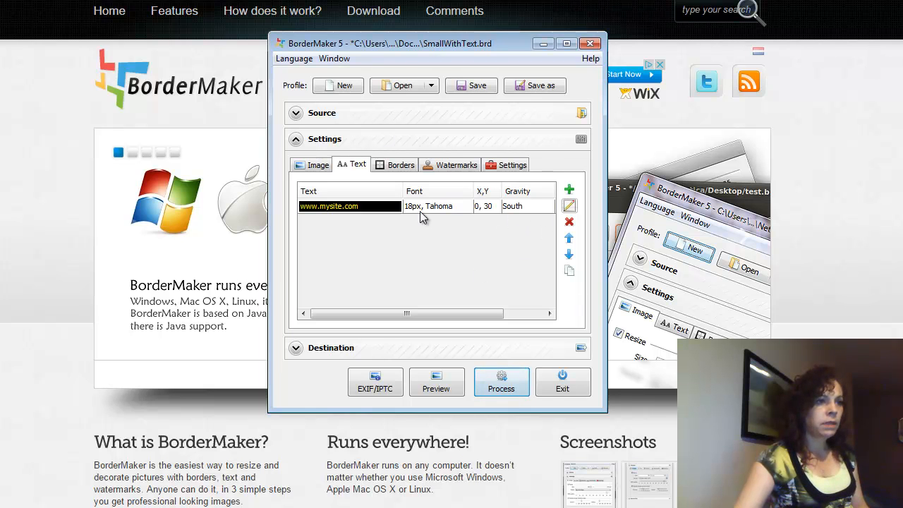
Step: Review the border and logo watermark settings in a preview and process the whole batch of photos
click(395, 170)
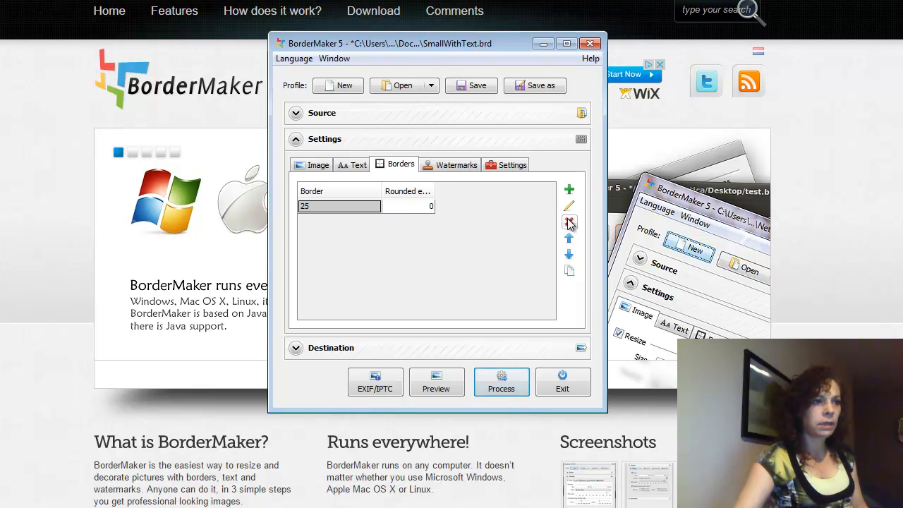
click(457, 169)
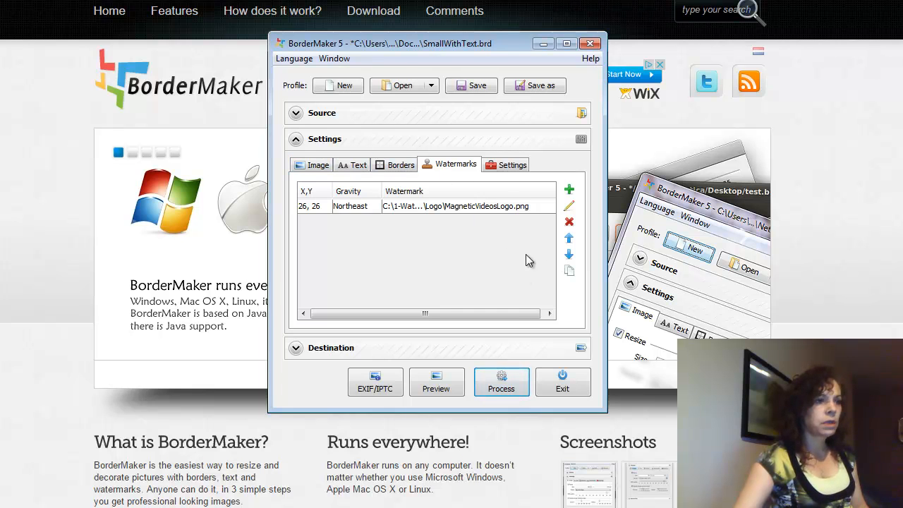
click(441, 388)
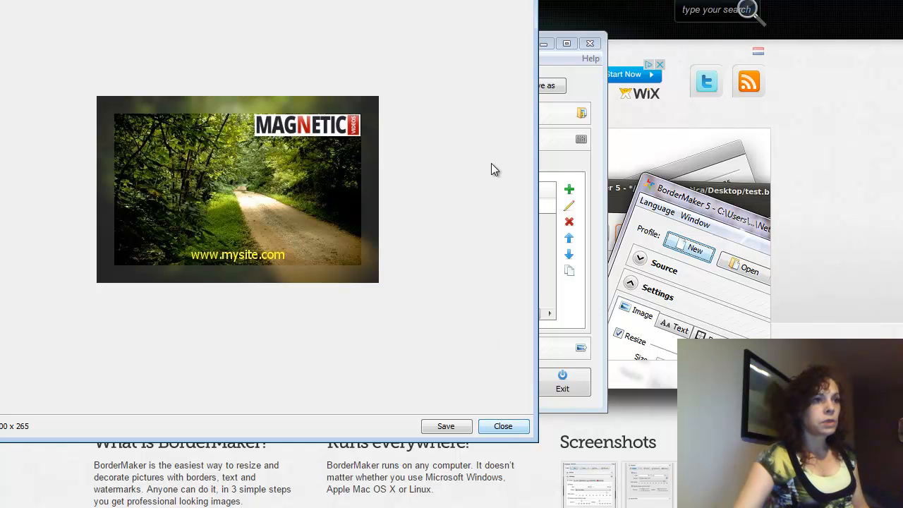
click(512, 427)
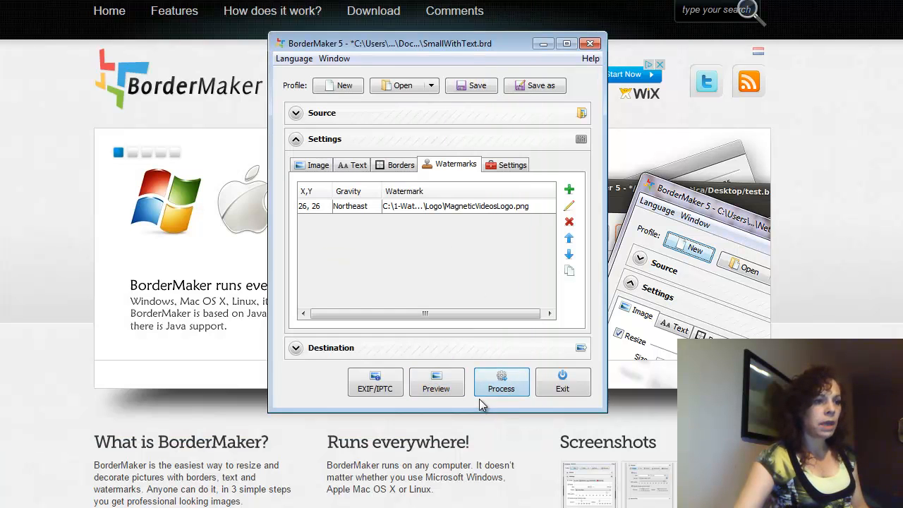
click(509, 389)
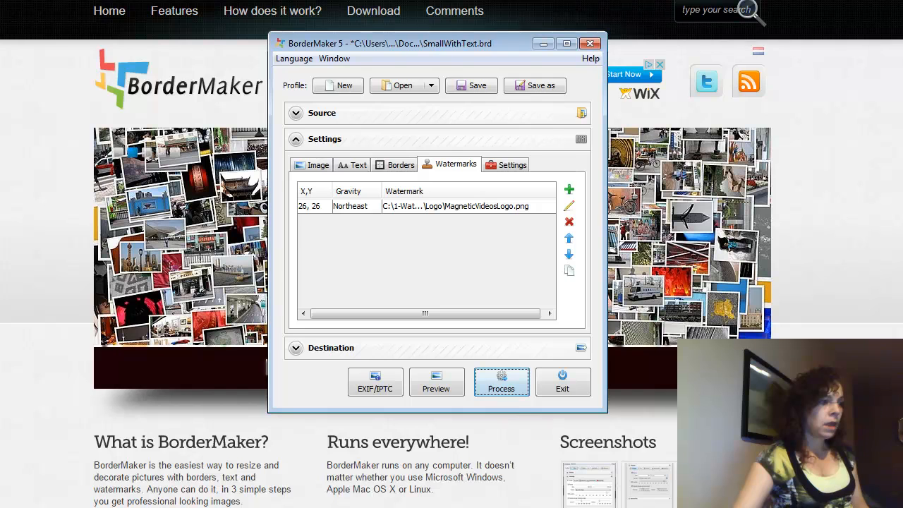
Step: Switch to Windows Explorer and open the New folder inside 1-WaterMarkTutorial
key(alt+Tab)
double_click(325, 172)
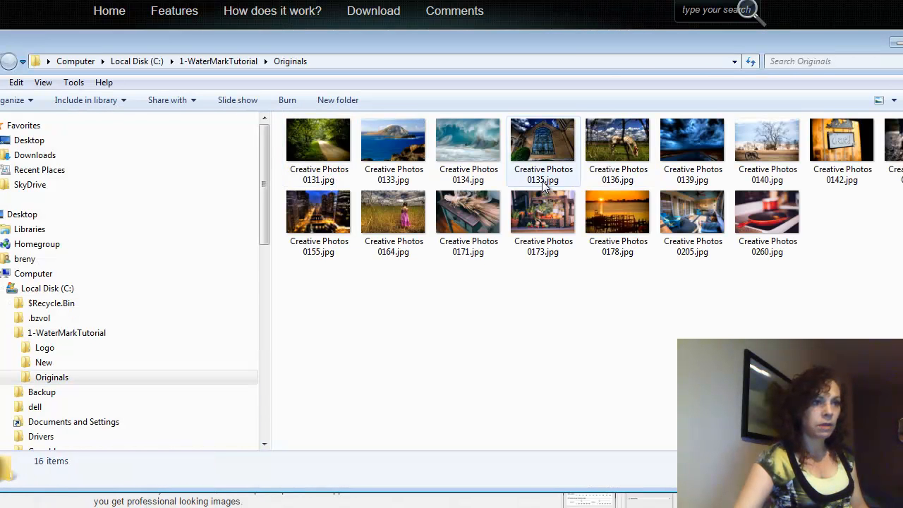
drag(604, 47, 505, 47)
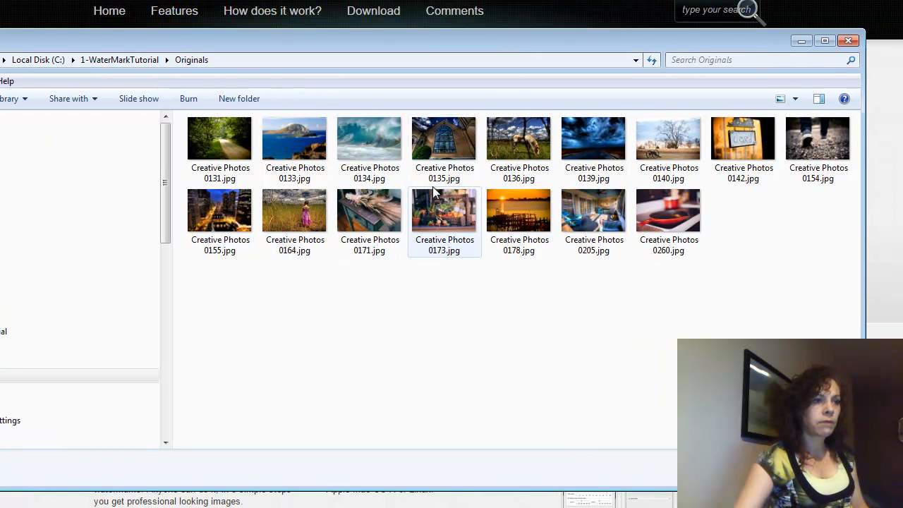
click(134, 60)
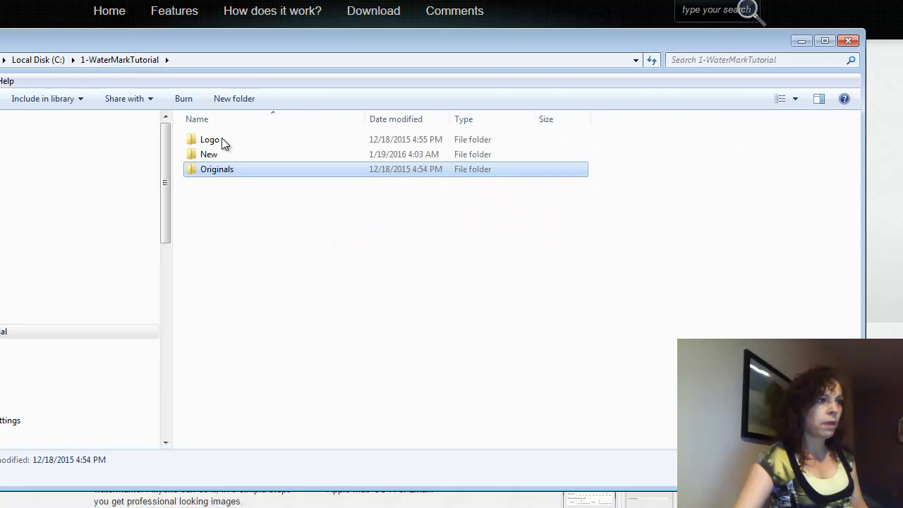
double_click(235, 153)
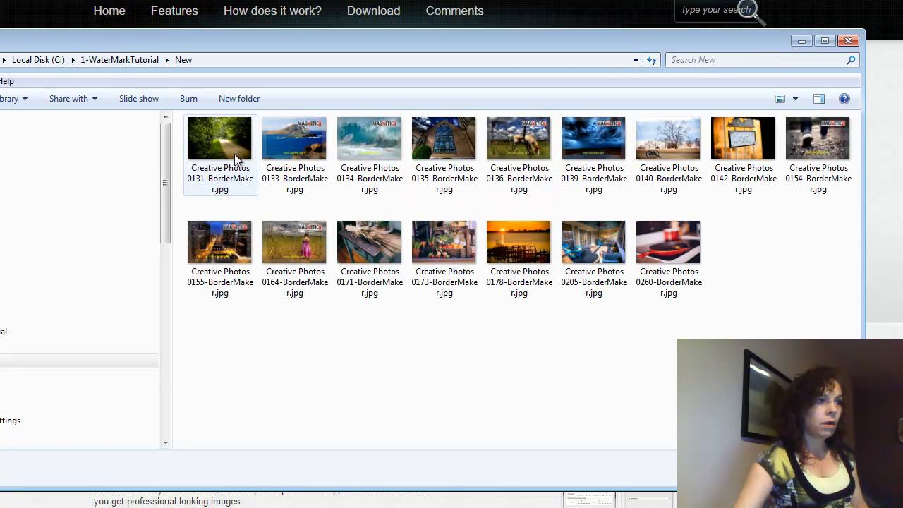
Step: Open Creative Photos 0133-BorderMaker.jpg in IrfanView and check the logo, text and border on the neighbouring photos
double_click(279, 148)
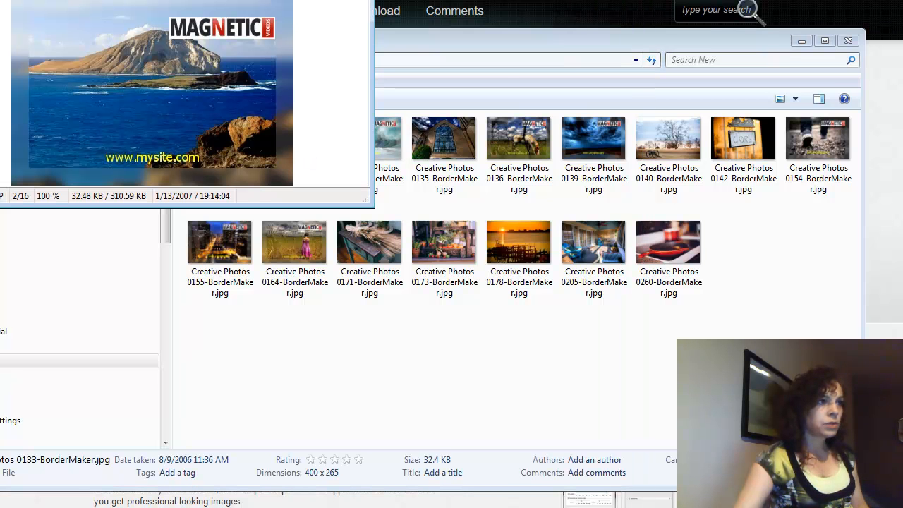
drag(192, 0, 444, 79)
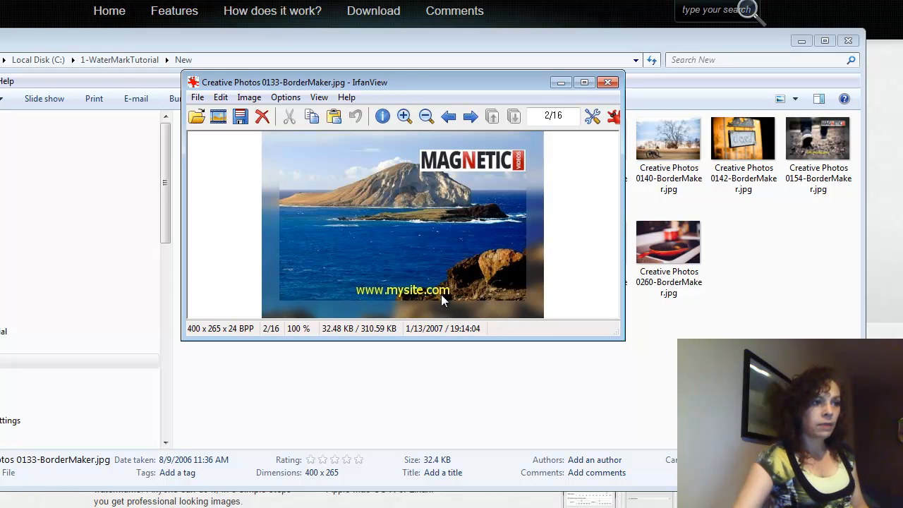
click(472, 117)
click(471, 117)
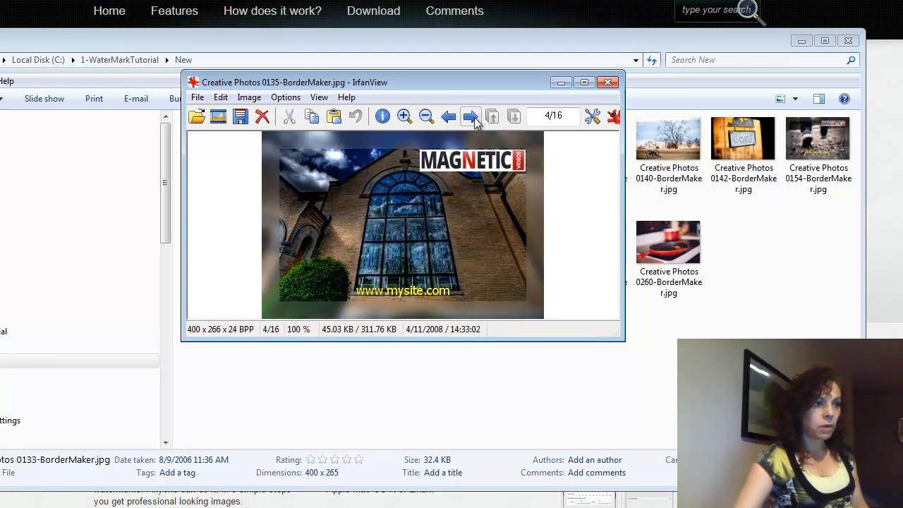
click(471, 117)
click(449, 117)
click(450, 117)
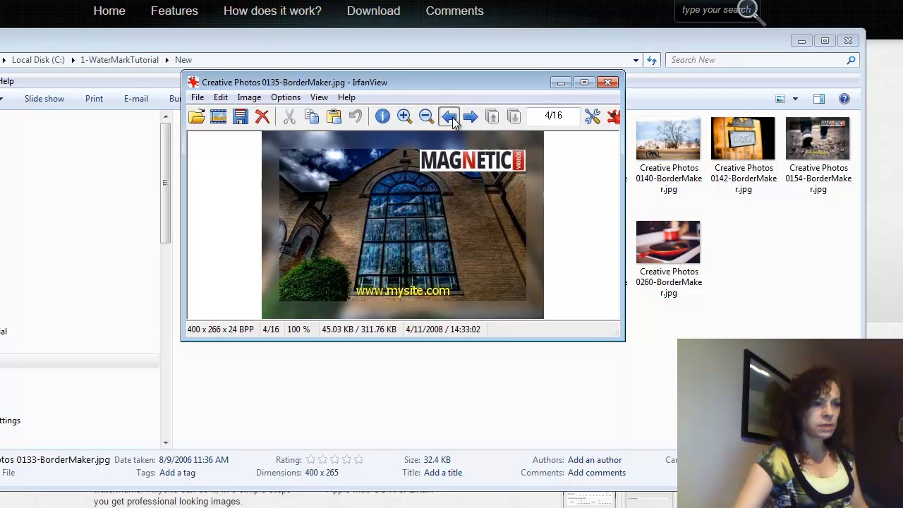
click(449, 117)
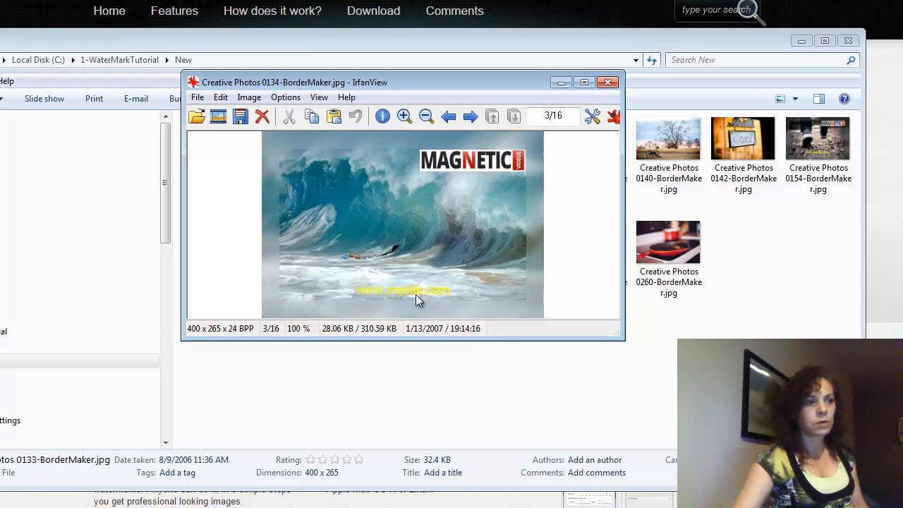
Step: Browse the remaining watermarked photos through Creative Photos 0260-BorderMaker.jpg and close the image viewer
click(473, 118)
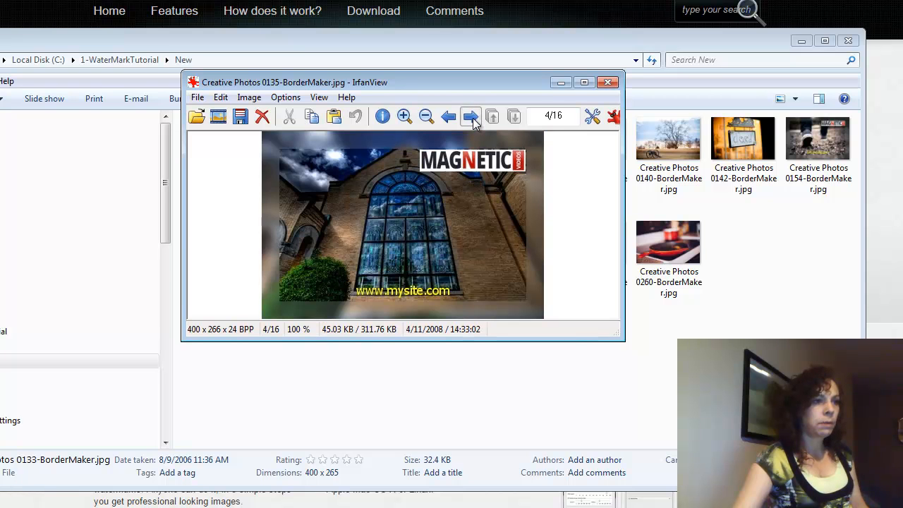
click(473, 118)
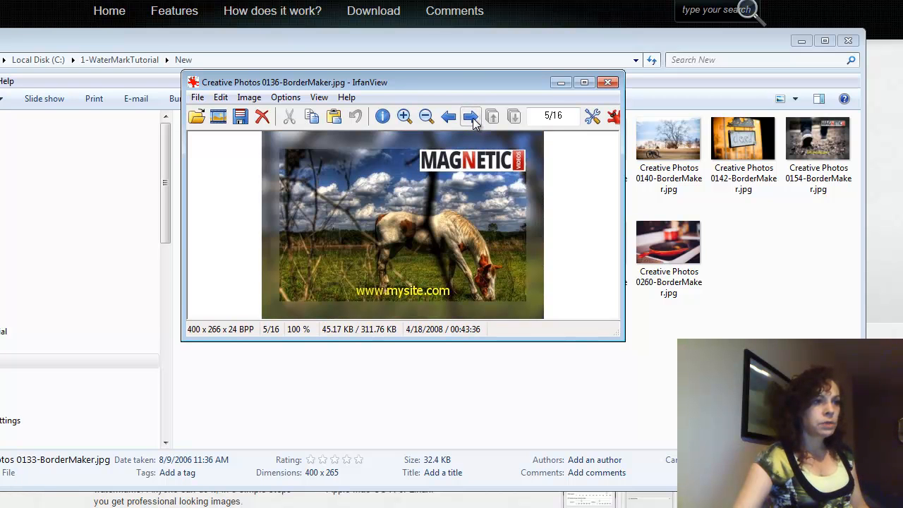
click(473, 118)
click(473, 118)
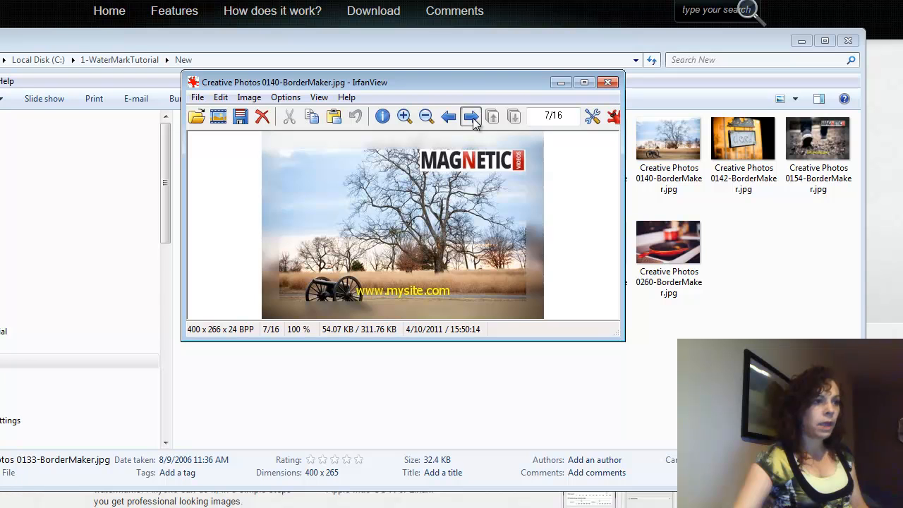
click(473, 117)
click(472, 117)
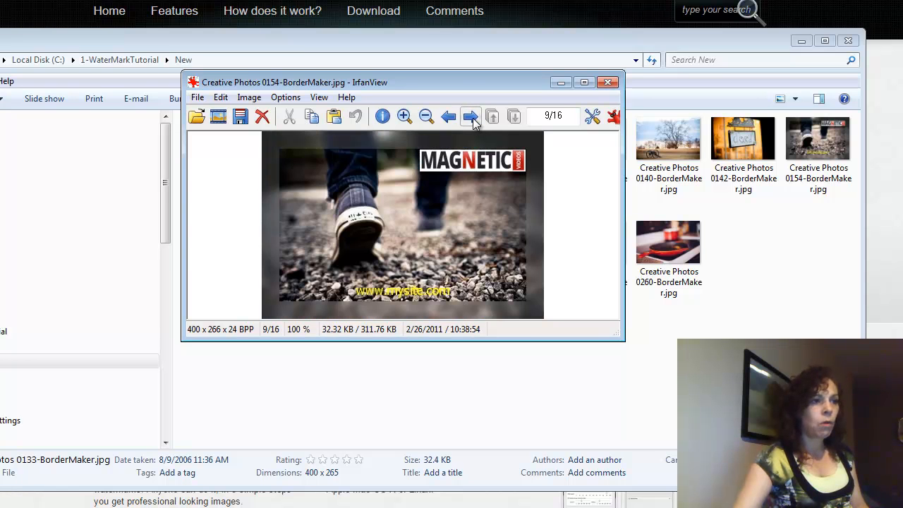
click(473, 118)
click(473, 118)
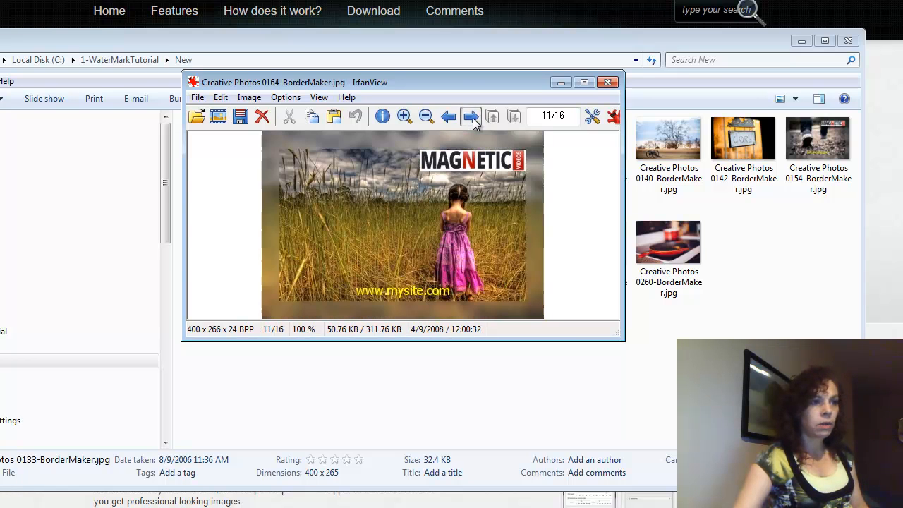
click(472, 118)
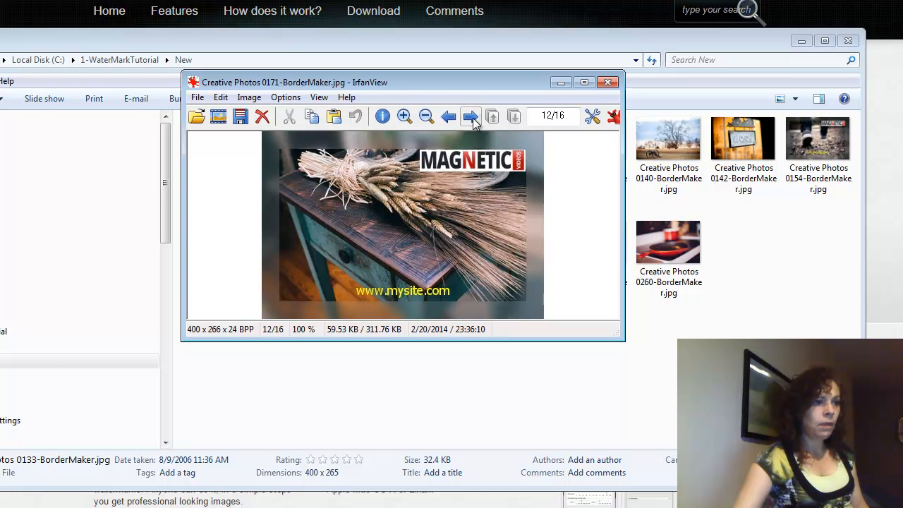
click(473, 118)
click(473, 118)
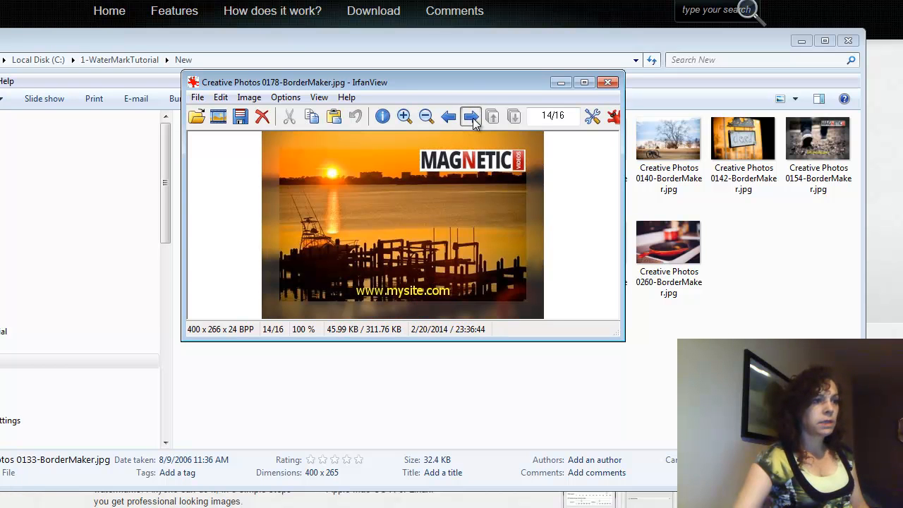
click(472, 117)
click(472, 117)
click(473, 118)
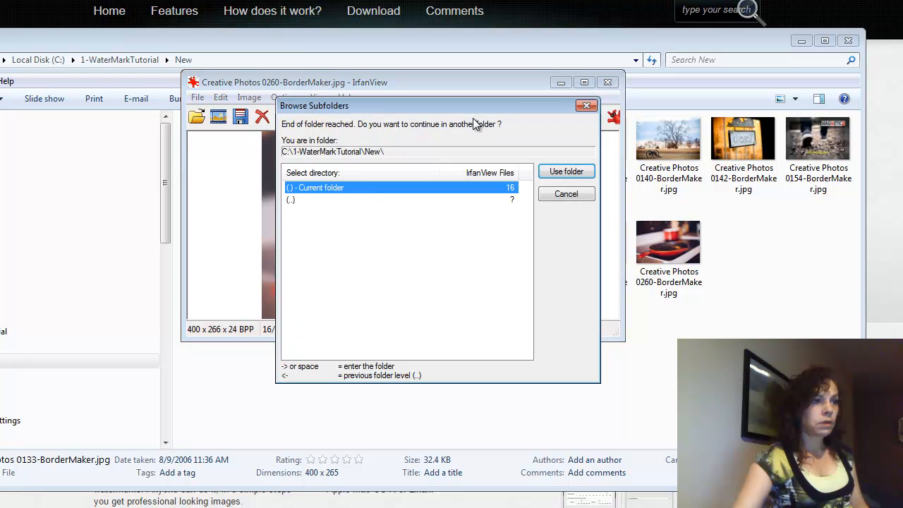
click(565, 195)
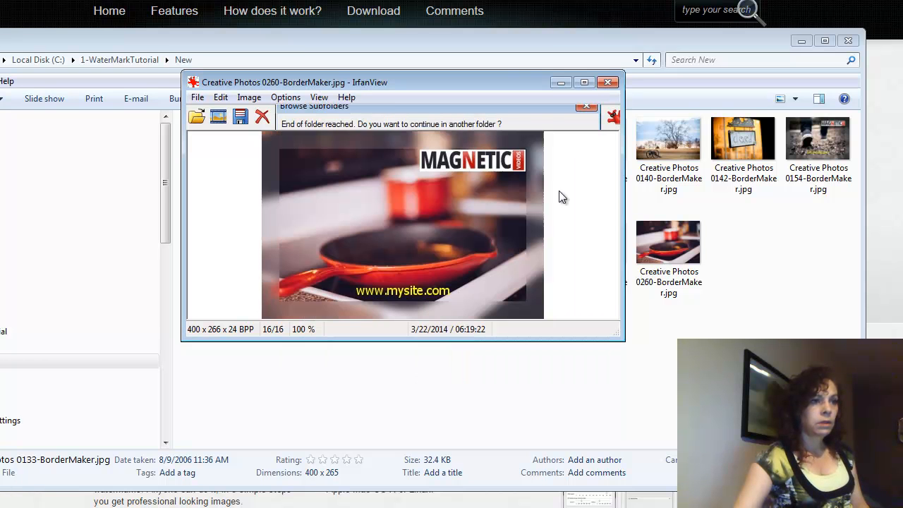
drag(466, 79, 435, 127)
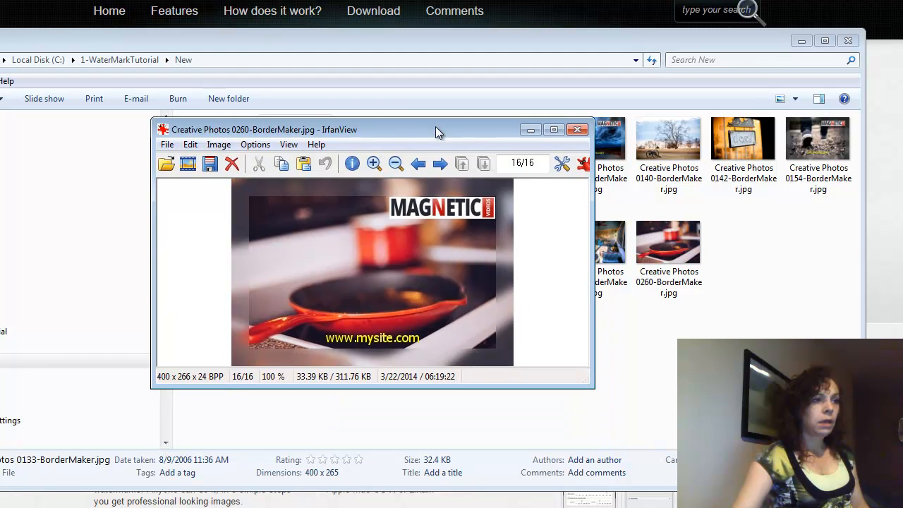
click(577, 129)
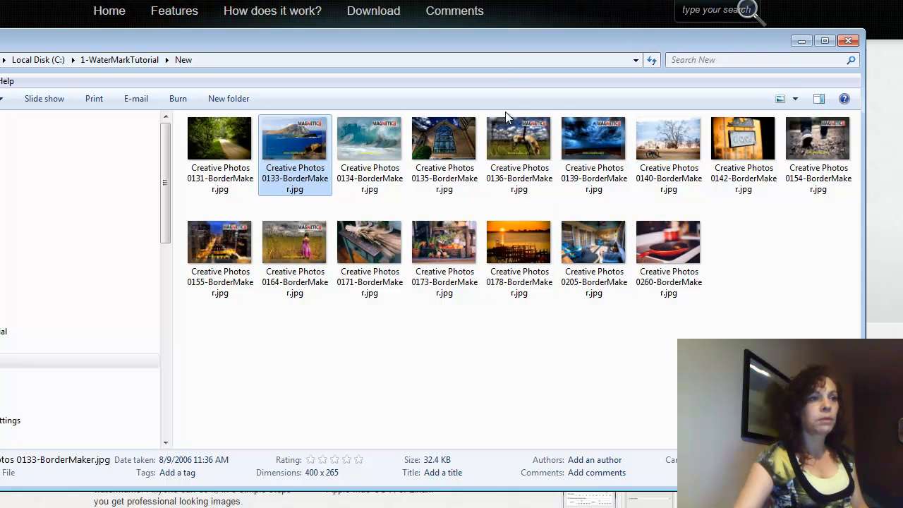
mouse_move(497, 47)
mouse_down()
mouse_move(548, 43)
mouse_move(513, 45)
mouse_up()
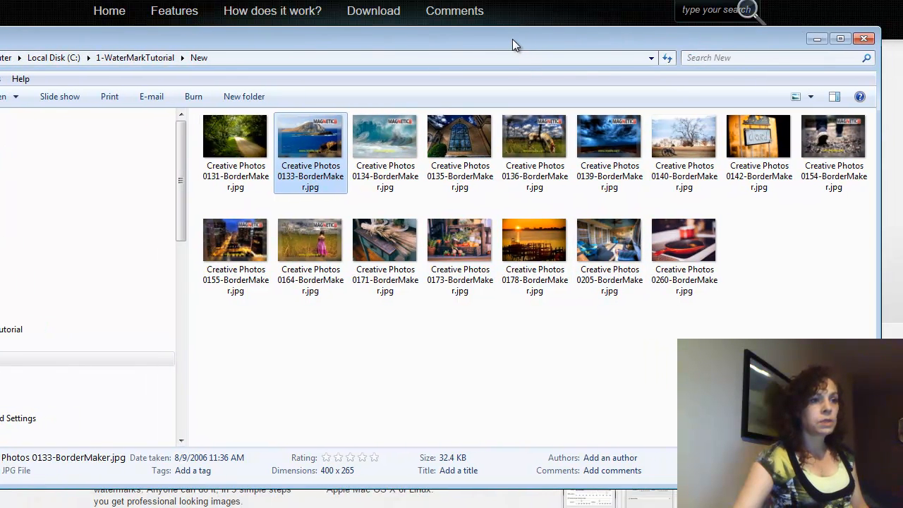